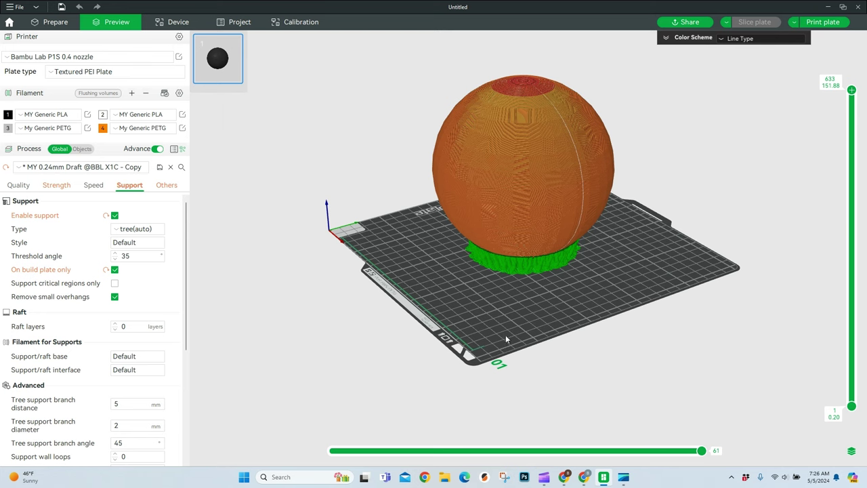
- View the sliced sphere from the front and orbit around its tree supports
key("3")
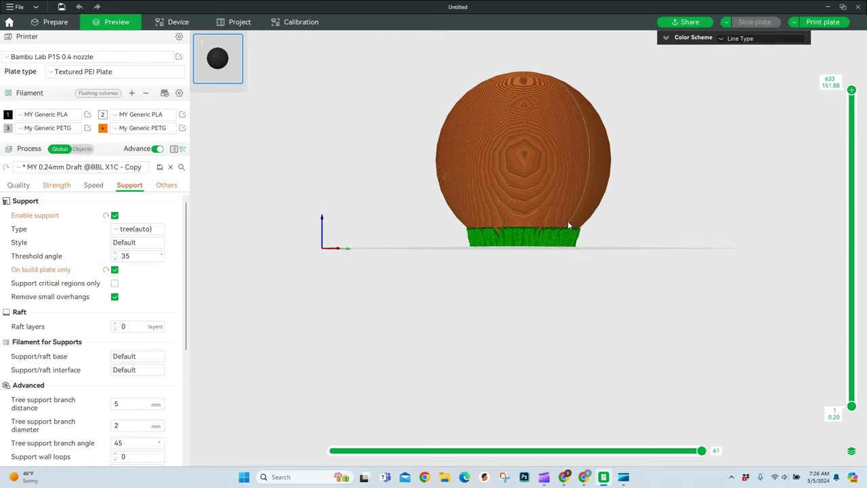
scroll(557, 219, "up", 5)
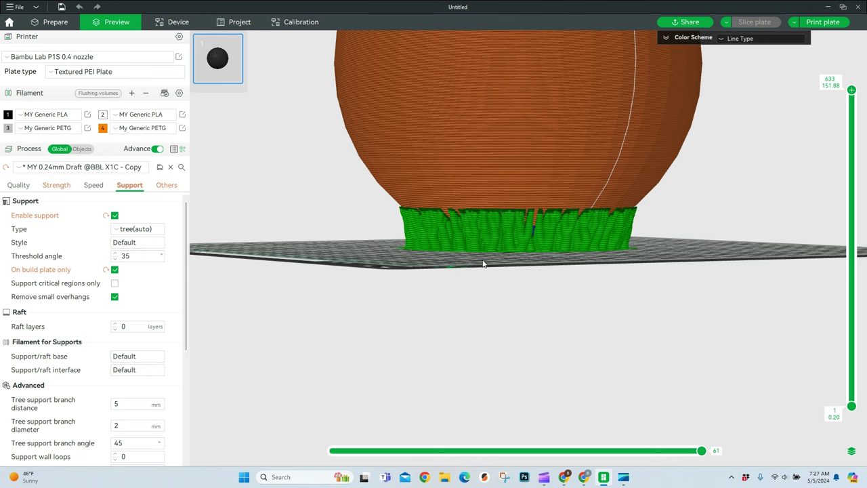
scroll(147, 371, "down", 2)
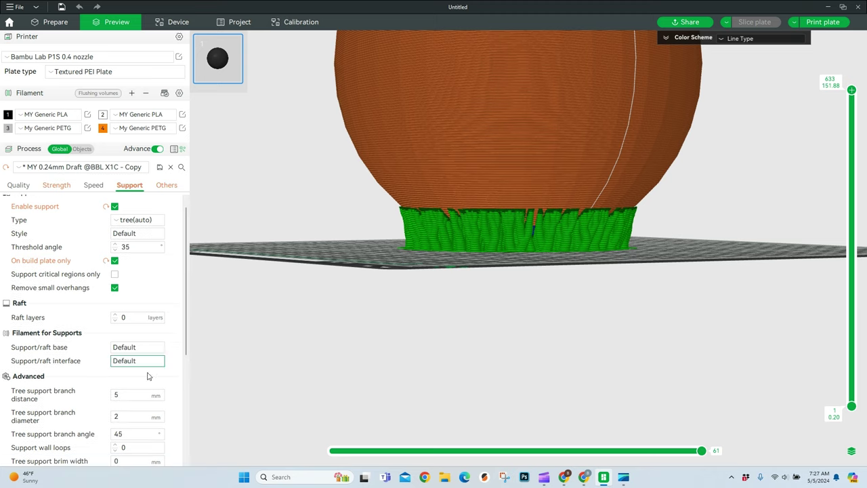
scroll(146, 366, "down", 4)
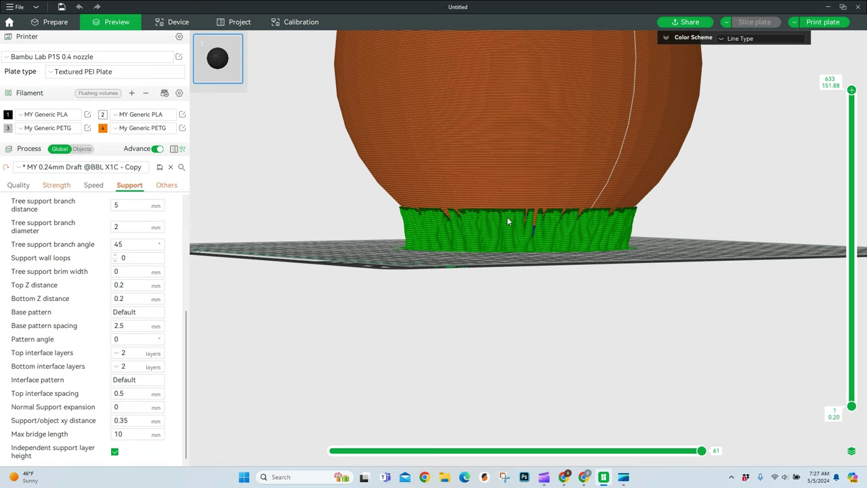
mouse_move(453, 269)
left_mouse_down()
mouse_move(496, 262)
mouse_move(486, 277)
mouse_move(482, 262)
mouse_move(464, 269)
left_mouse_up()
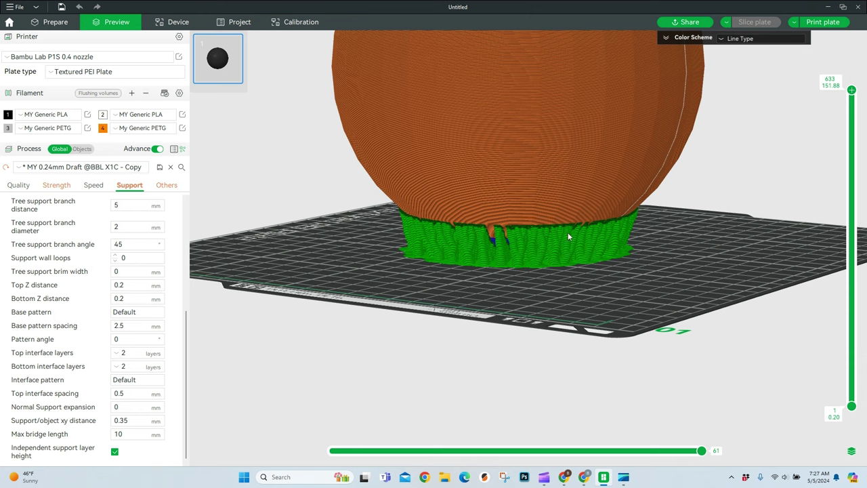
- Expand the Line Type table: 12h8m total, with supports taking 46m55s
scroll(115, 276, "up", 6)
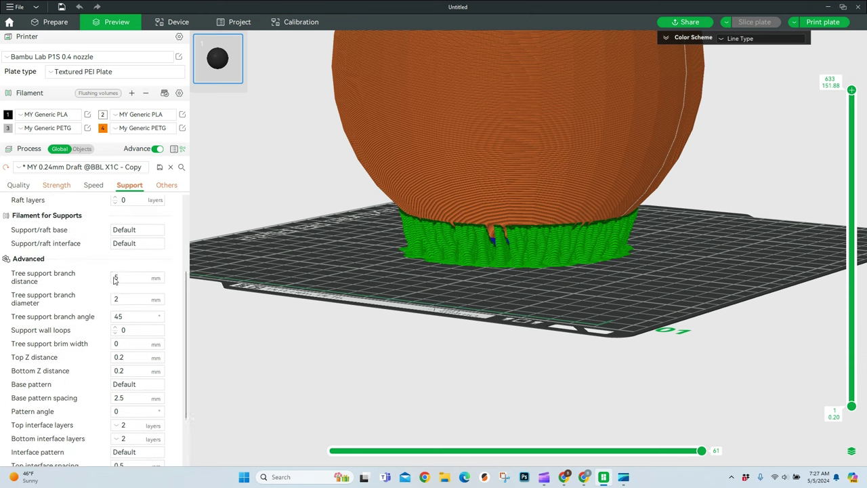
scroll(115, 276, "up", 1)
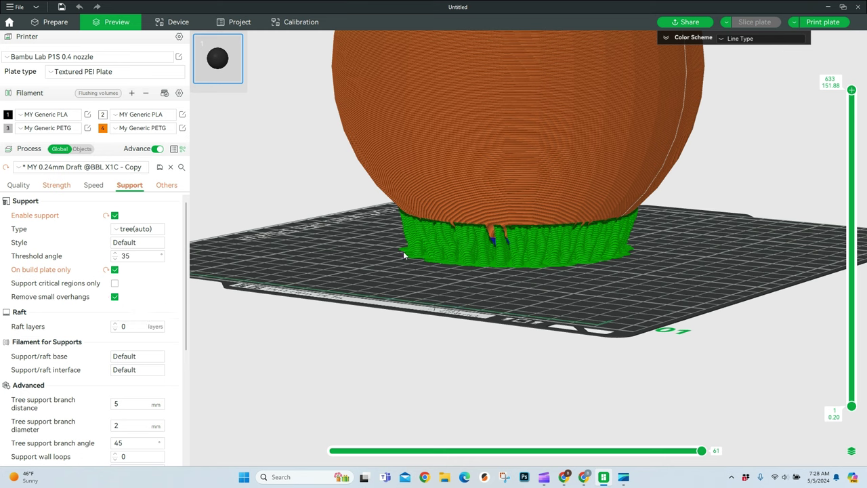
left_click(666, 39)
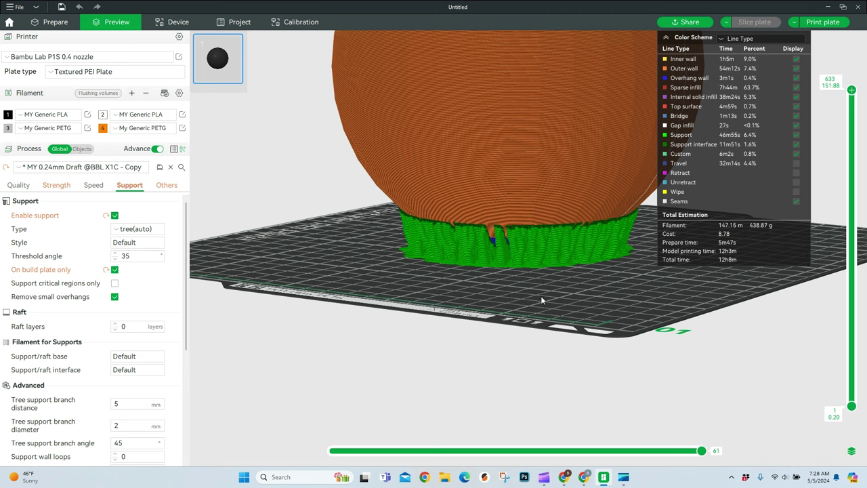
scroll(540, 295, "up", 4)
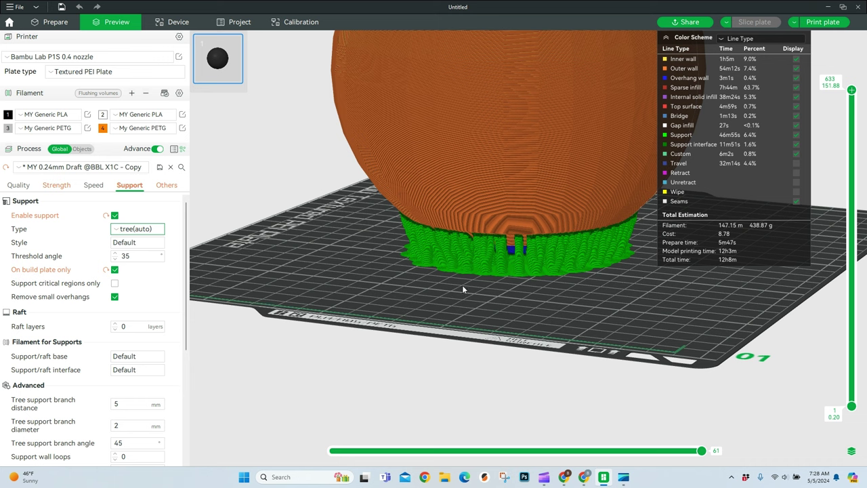
- Switch supports to normal(auto) and reslice, giving 11h40m total with 27m2s of supports
left_click_drag(570, 292, 541, 315)
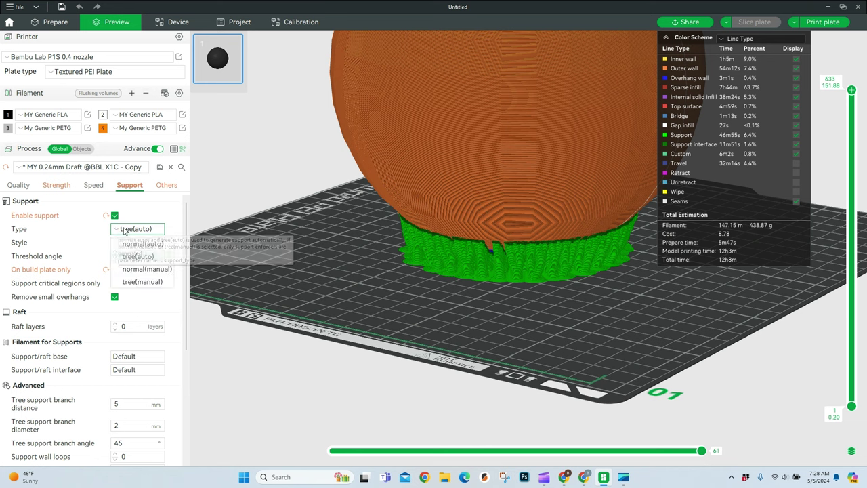
left_click(139, 230)
left_click(144, 244)
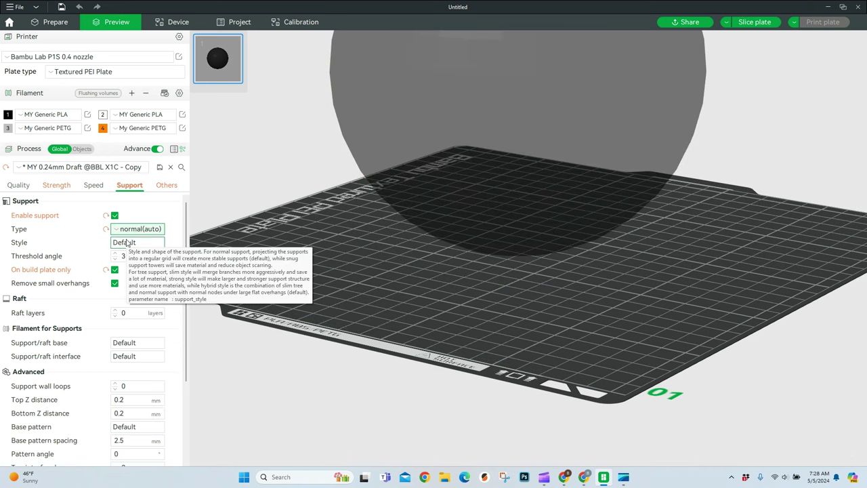
left_click(767, 23)
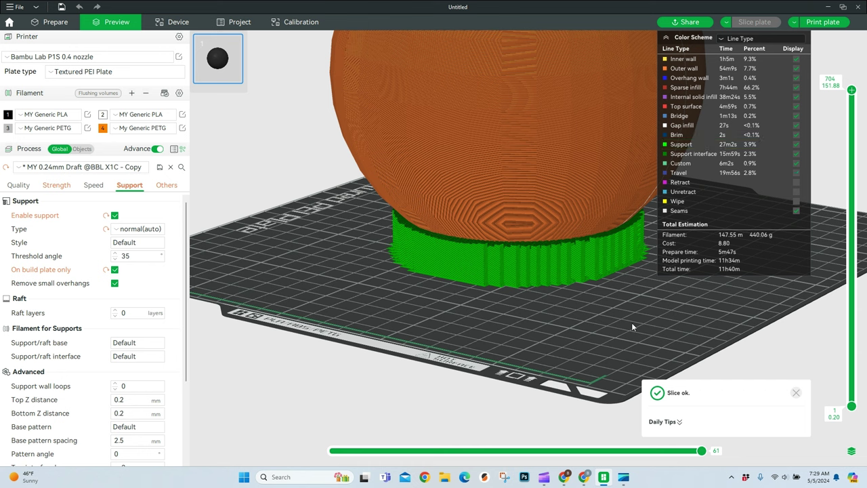
left_click_drag(630, 327, 589, 281)
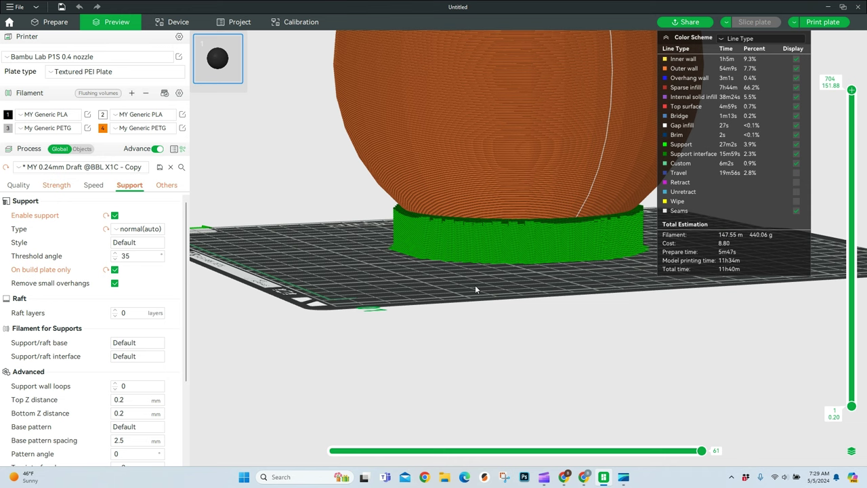
mouse_move(475, 285)
left_mouse_down()
mouse_move(486, 294)
mouse_move(486, 278)
left_mouse_up()
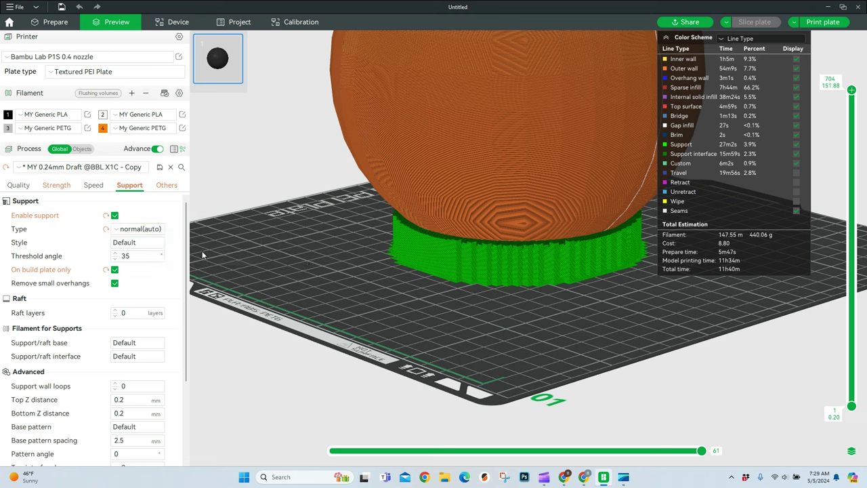
- Change the support style to Snug and reslice, reaching 11h28m total and 22m1s of supports
left_click(131, 243)
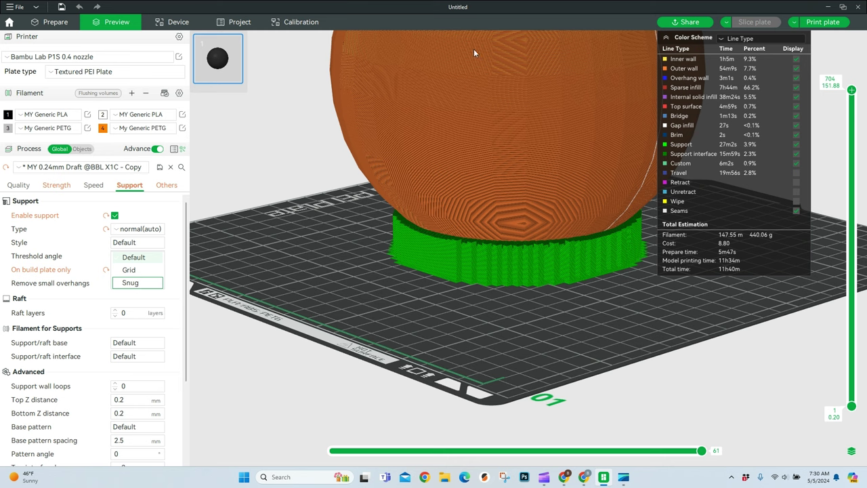
scroll(541, 270, "down", 5)
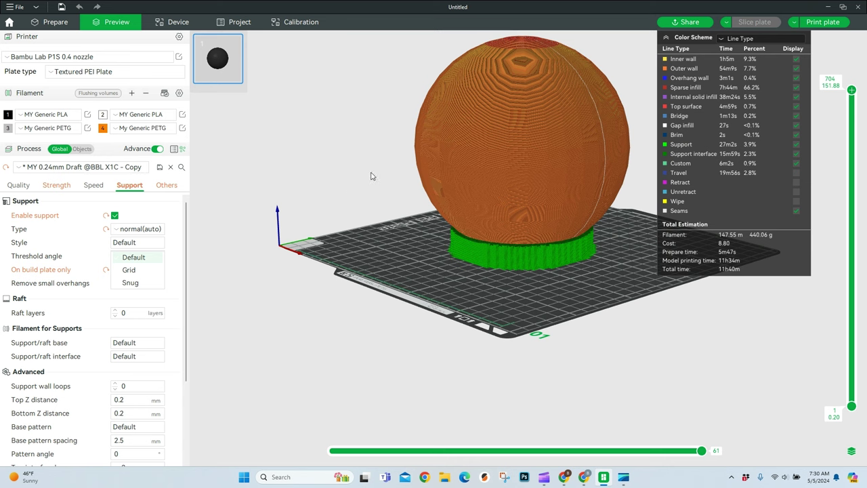
left_click(139, 284)
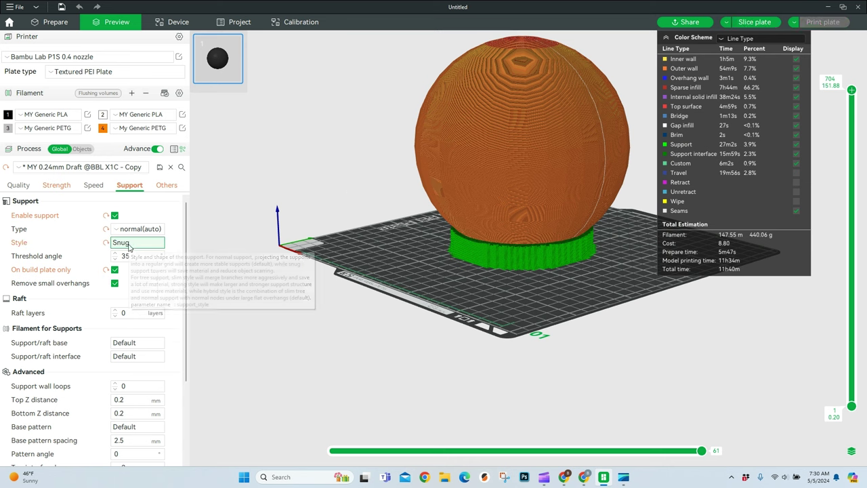
left_click(757, 22)
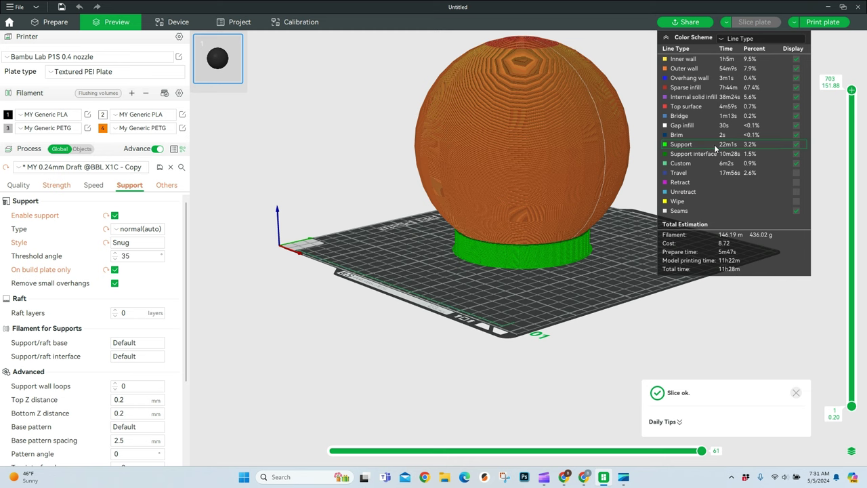
left_click_drag(573, 298, 482, 288)
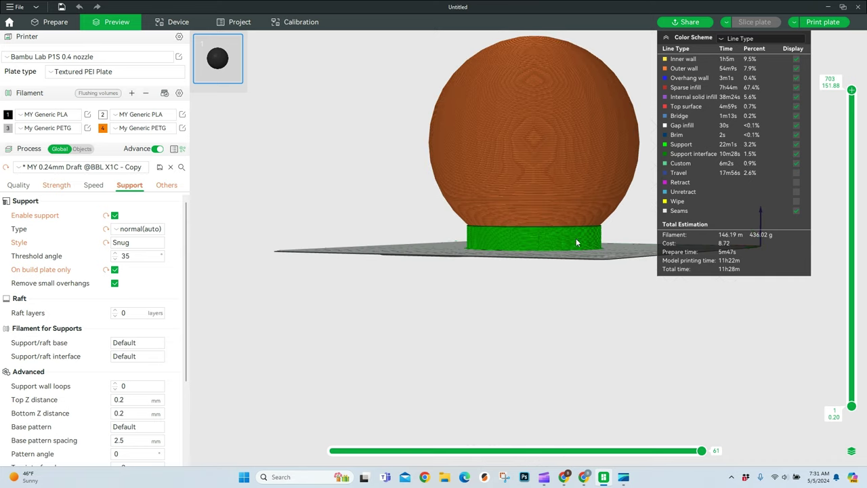
left_click_drag(555, 255, 550, 270)
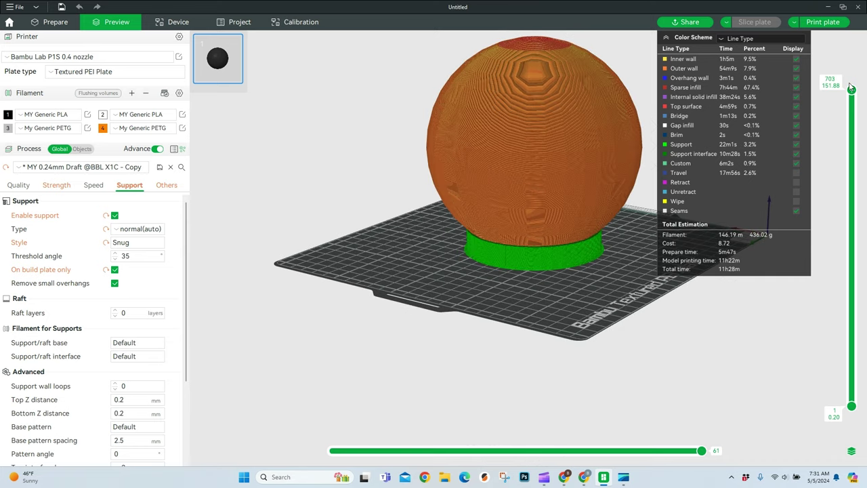
left_click_drag(854, 315, 852, 398)
left_click_drag(649, 313, 573, 326)
scroll(550, 187, "up", 5)
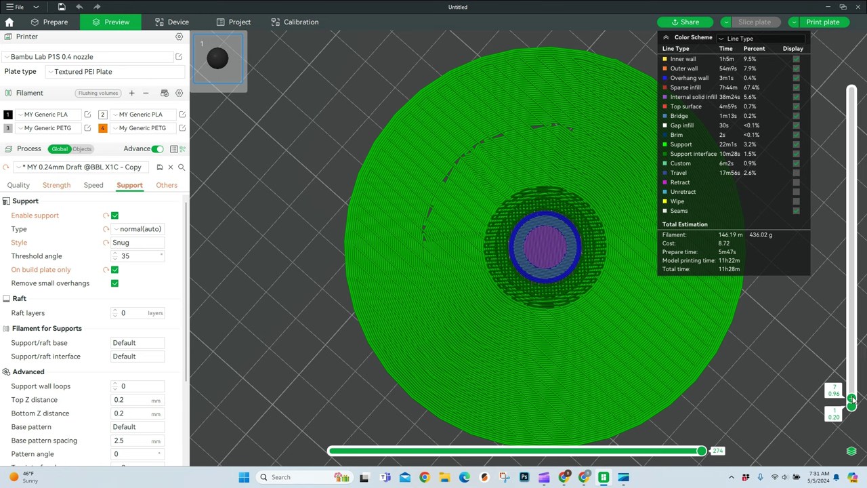
left_click_drag(852, 400, 851, 89)
scroll(592, 216, "up", 10)
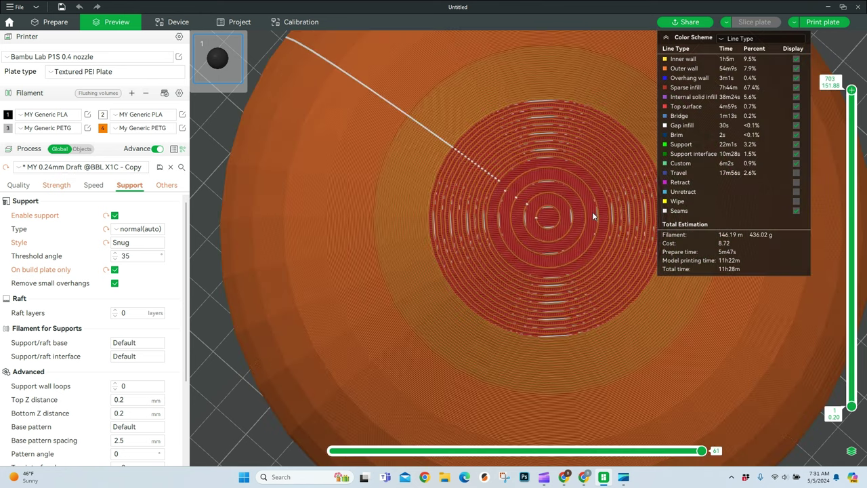
scroll(592, 211, "down", 10)
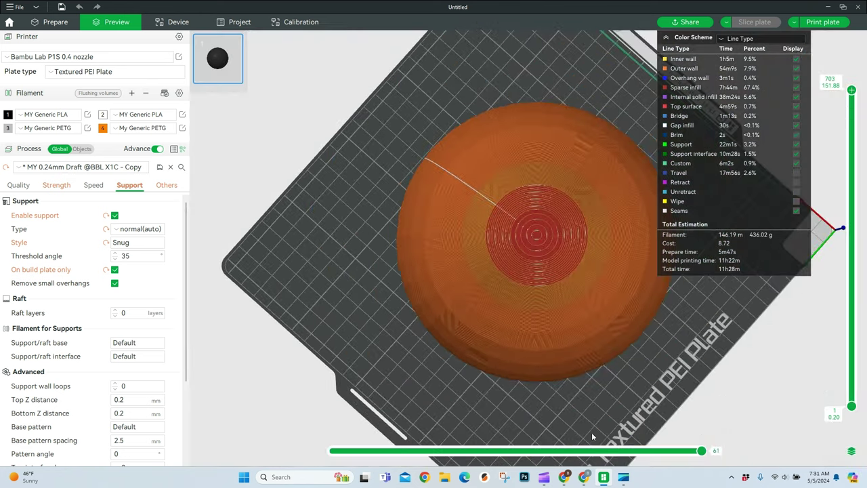
left_click_drag(592, 435, 572, 371)
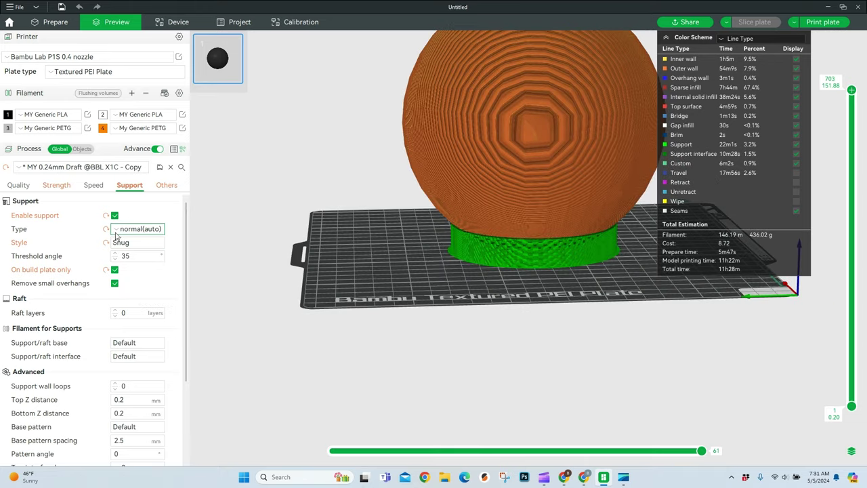
- Set the support type to tree(auto) with the Tree Slim style
left_click(138, 229)
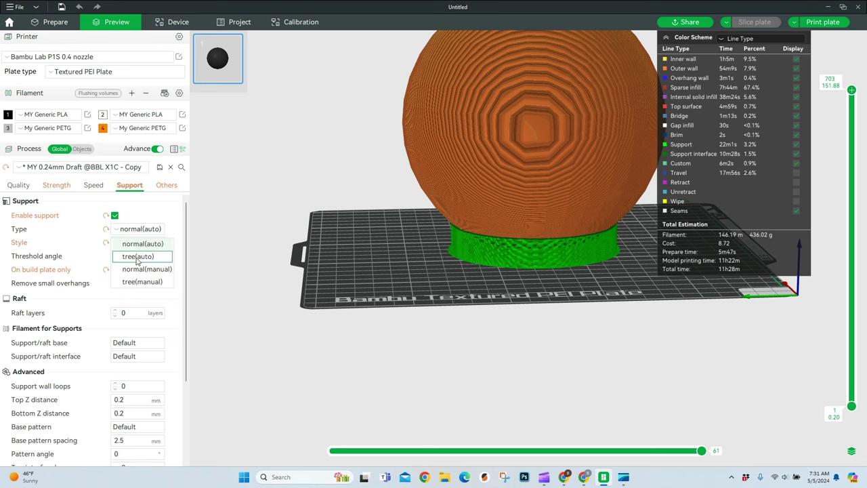
left_click(143, 243)
left_click(145, 242)
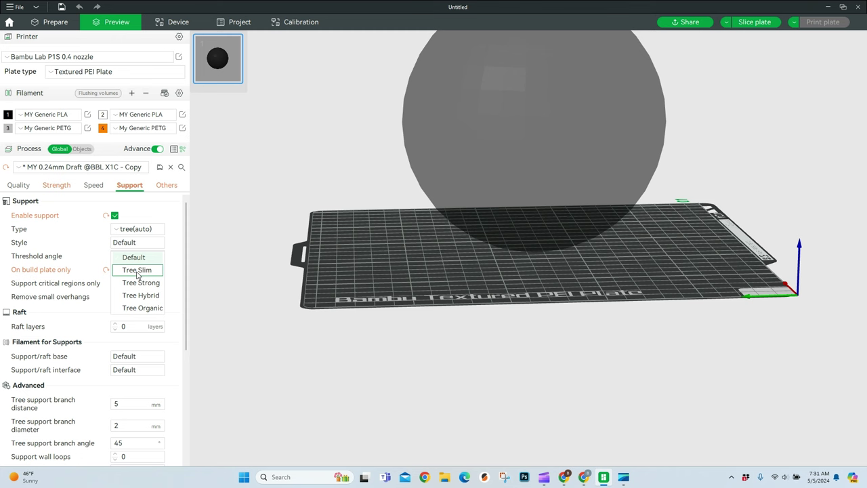
left_click(137, 272)
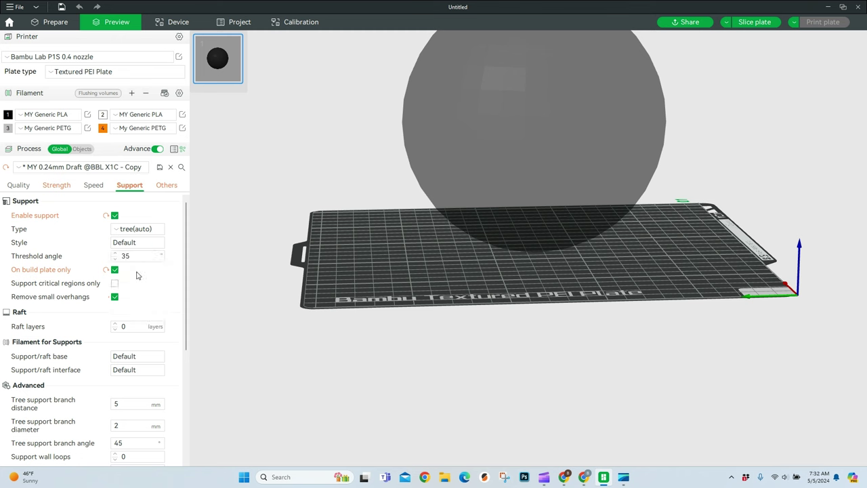
- Reslice to 11h55m total and view the tree supports from above and a low side angle
left_click(757, 22)
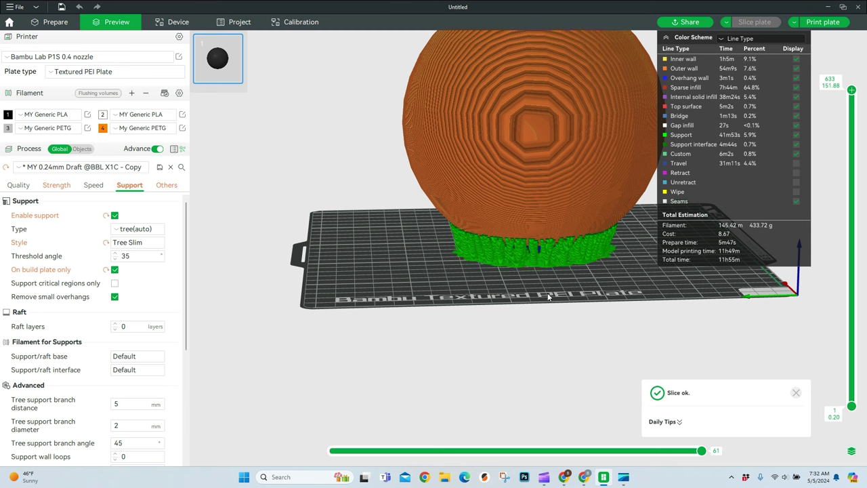
key("1")
left_click_drag(540, 235, 534, 272)
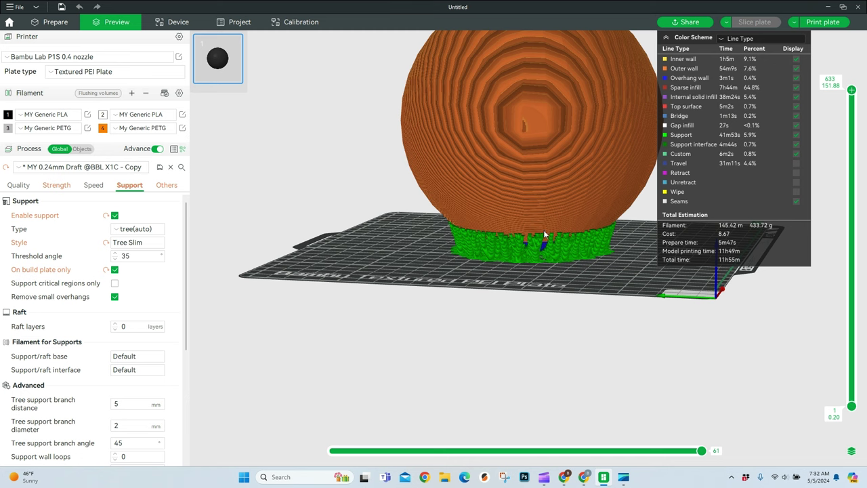
- Switch the tree support style to Tree Strong and inspect it from above and below the plate
left_click(143, 243)
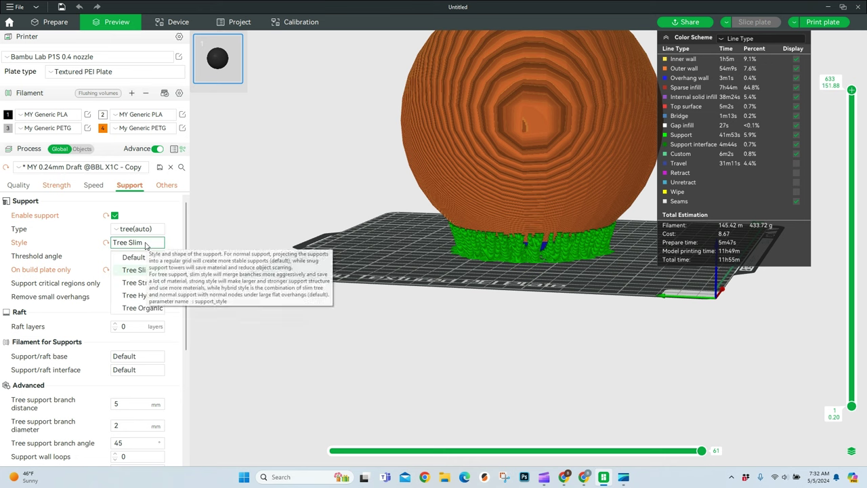
left_click(142, 283)
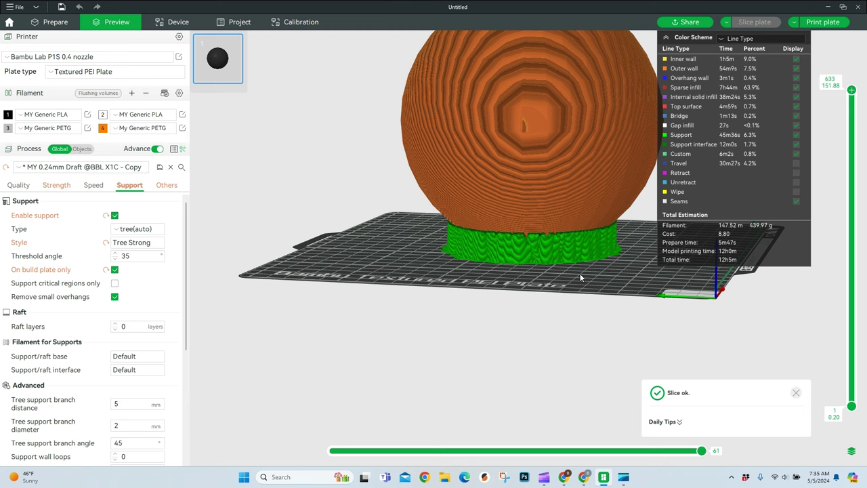
mouse_move(596, 279)
left_mouse_down()
mouse_move(595, 271)
mouse_move(596, 282)
mouse_move(583, 281)
left_mouse_up()
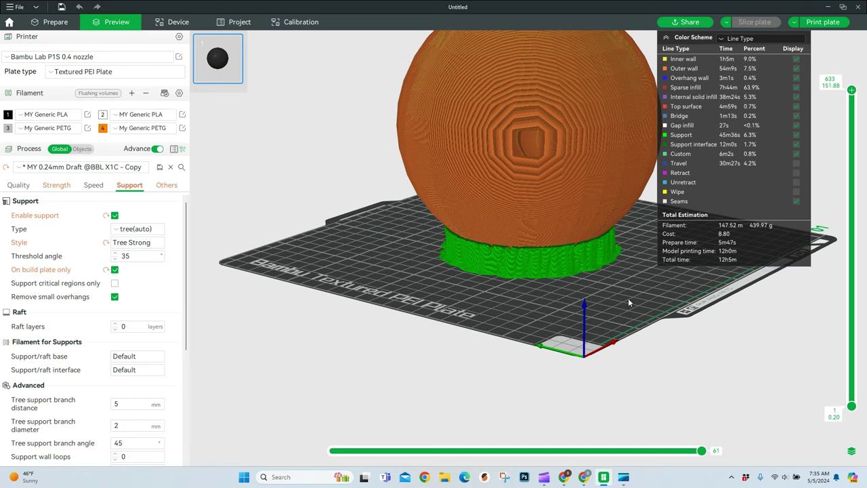
left_click_drag(629, 302, 524, 266)
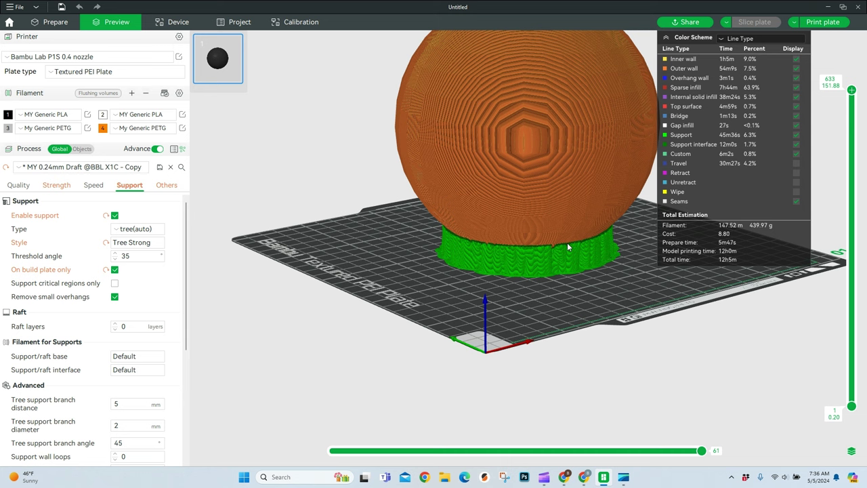
- Set the tree support style back to Default
mouse_move(153, 246)
left_click(155, 246)
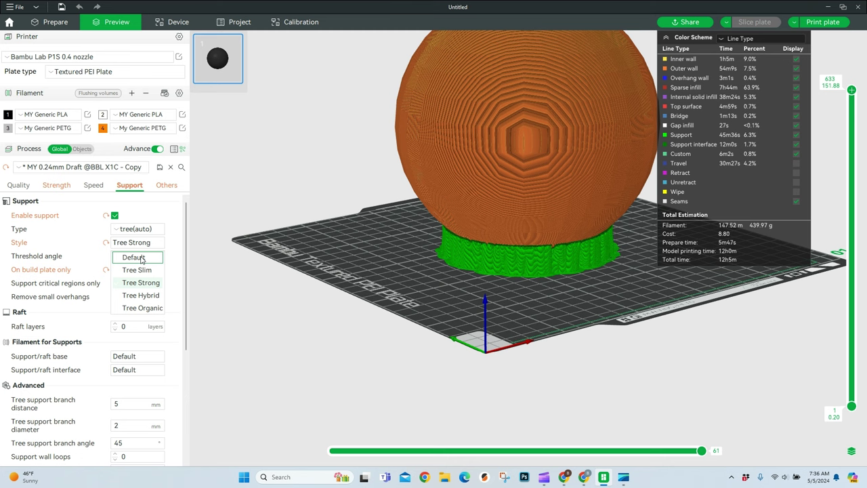
left_click(141, 258)
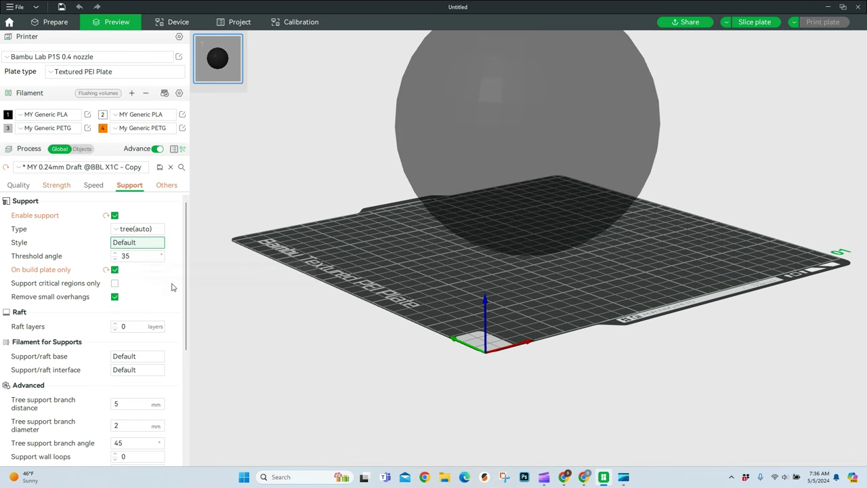
- Reslice with Default-style tree supports, estimating 12h8m total and 46m41s of supports
left_click(758, 22)
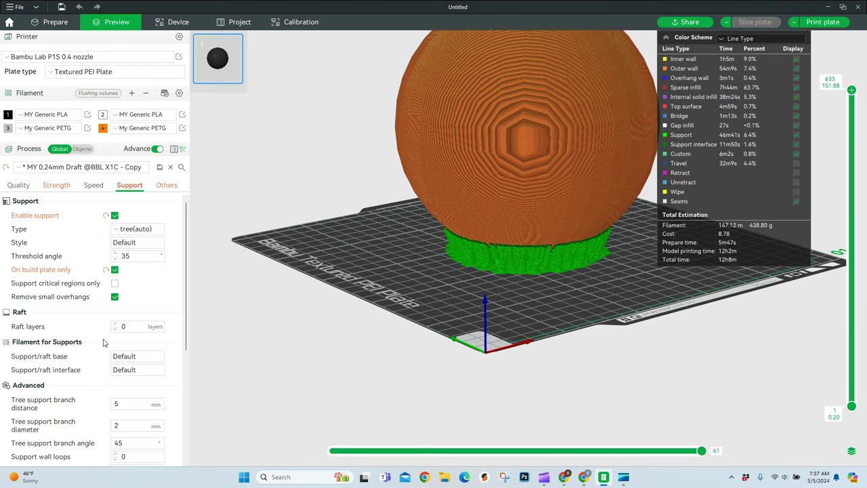
scroll(104, 339, "down", 2)
scroll(104, 339, "down", 4)
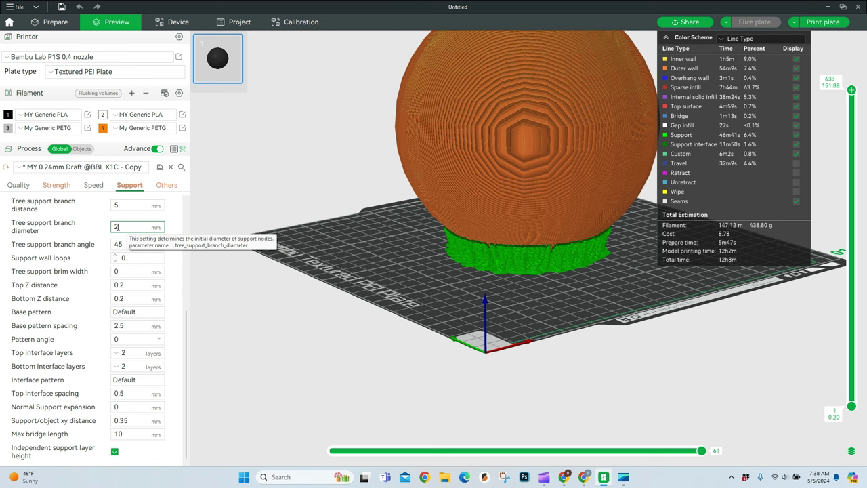
- Browse the Support tab's Advanced settings and select the tree support branch angle field
left_click(118, 245)
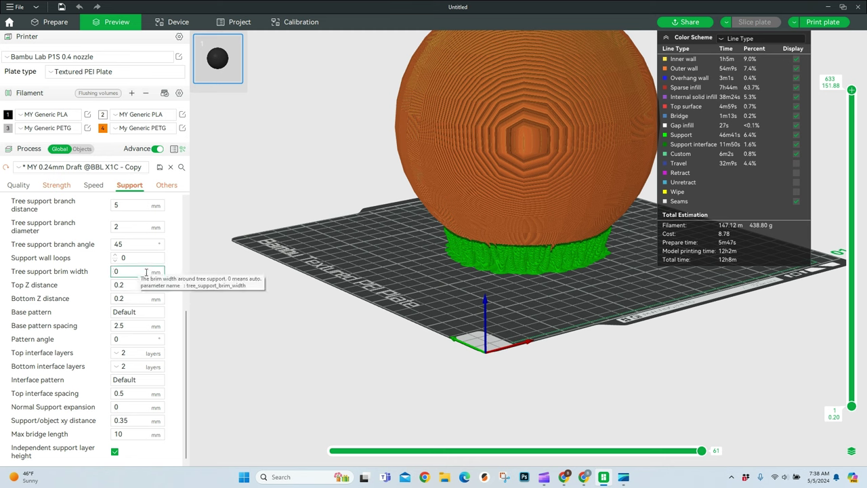
scroll(138, 273, "up", 1)
scroll(138, 273, "up", 5)
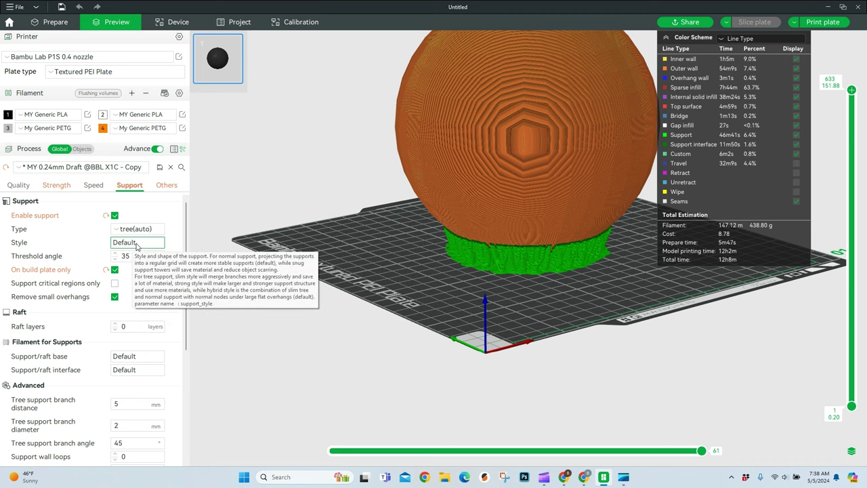
scroll(145, 270, "down", 3)
scroll(145, 269, "down", 4)
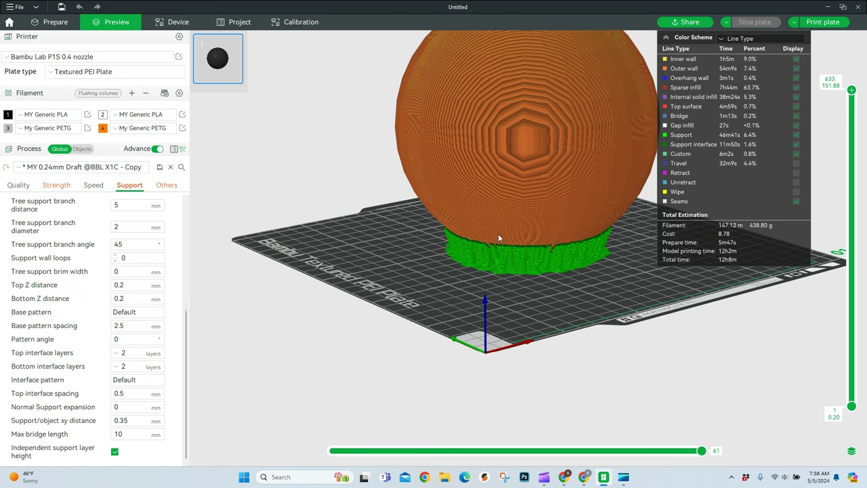
scroll(512, 249, "up", 5)
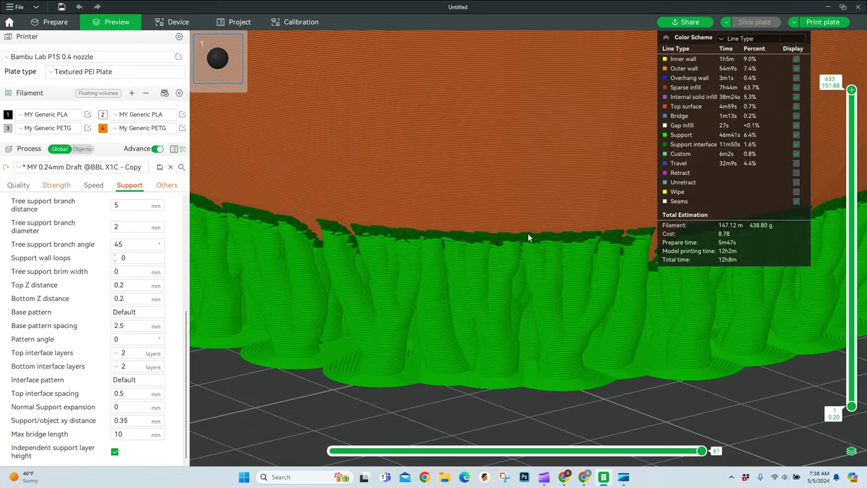
scroll(527, 233, "down", 5)
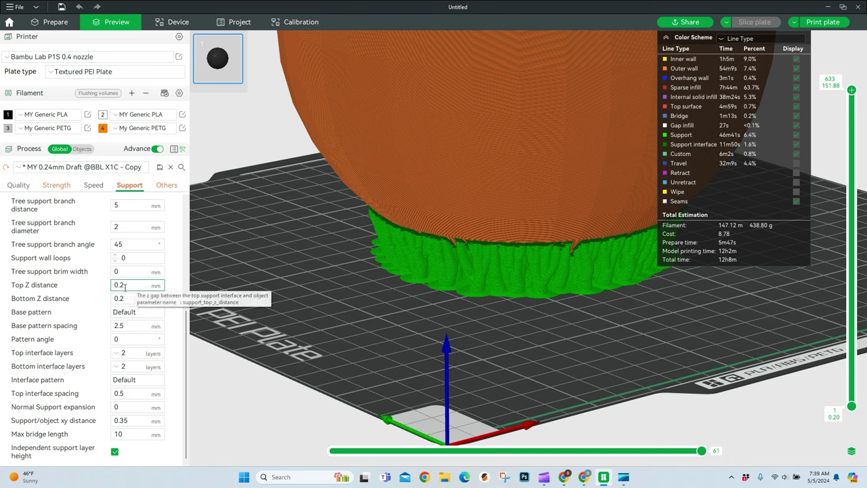
scroll(125, 285, "up", 1)
scroll(125, 286, "up", 3)
scroll(129, 291, "down", 4)
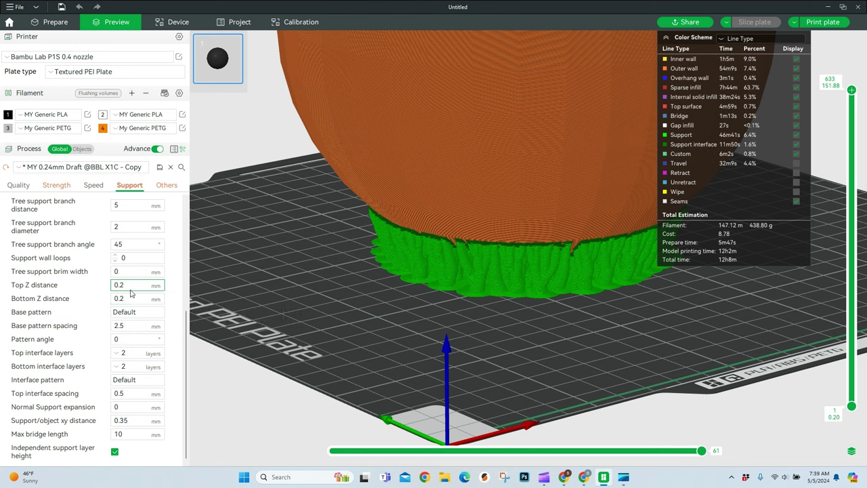
left_click(122, 300)
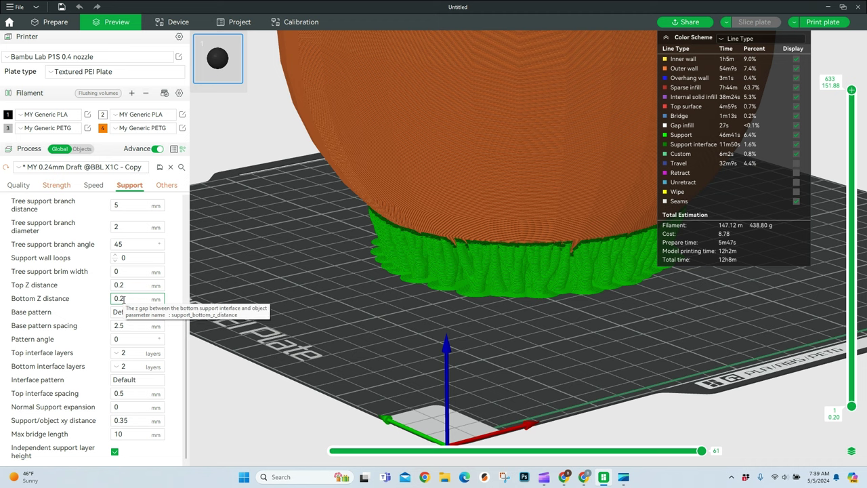
left_click(125, 285)
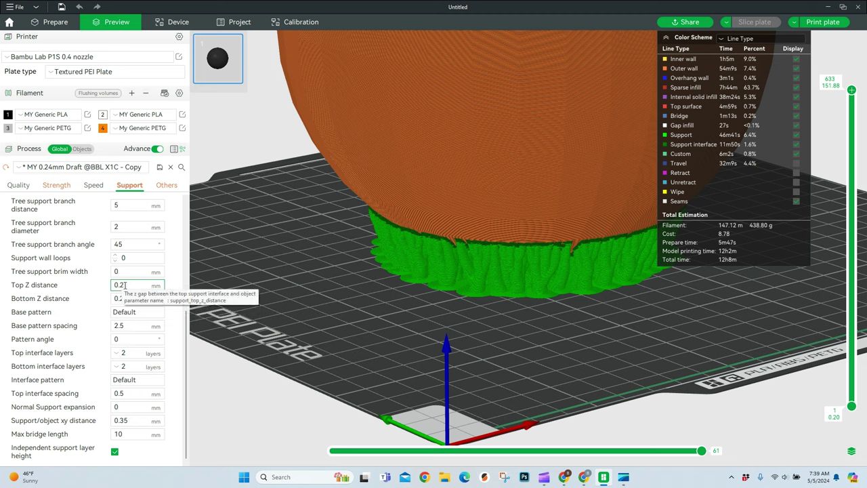
left_click(122, 299)
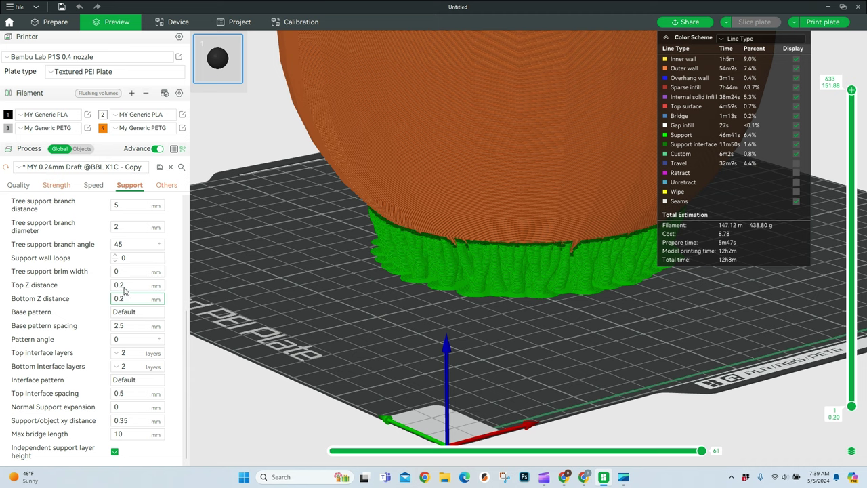
left_click(123, 285)
left_click(131, 313)
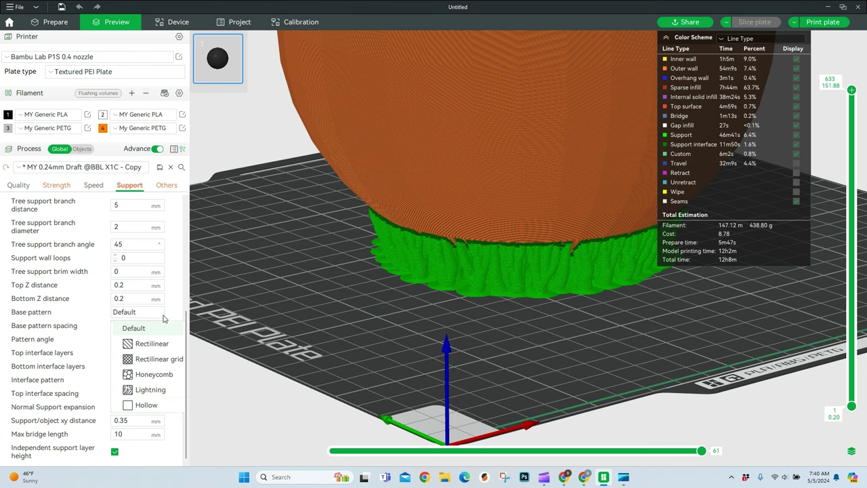
scroll(166, 315, "up", 1)
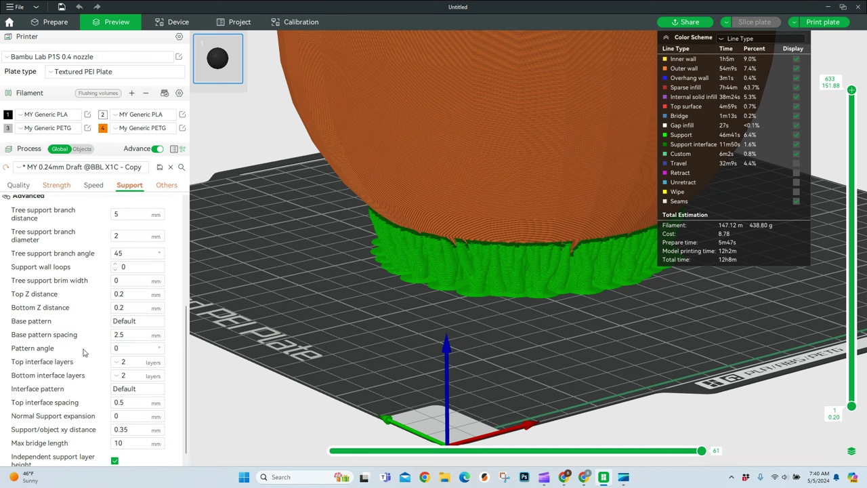
scroll(84, 351, "down", 1)
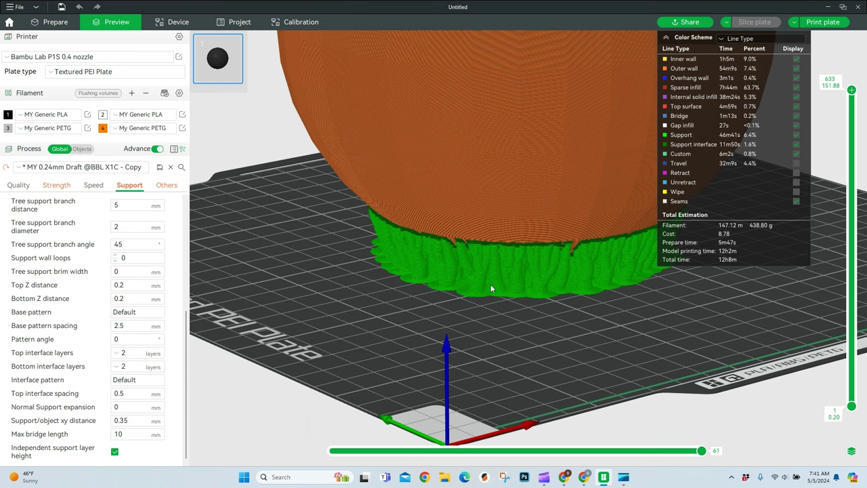
scroll(562, 321, "down", 5)
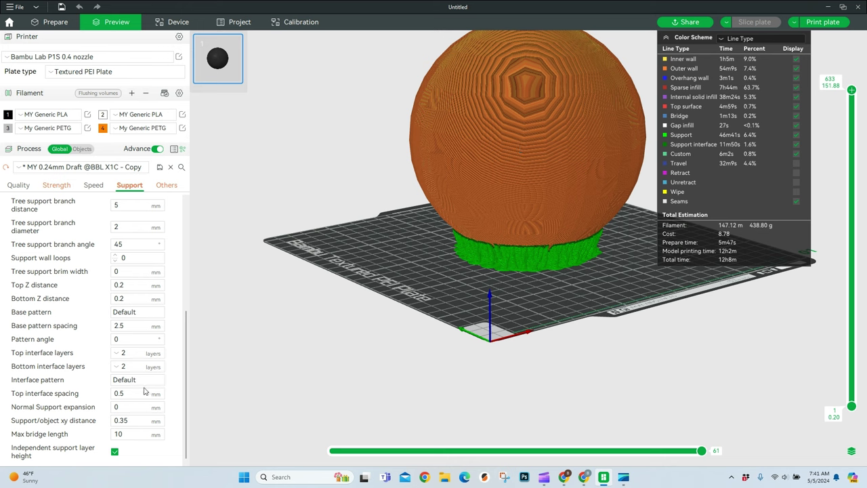
- Try a 15 mm tree support branch distance, which is rejected as out of range and reverts to 10 mm
scroll(141, 422, "up", 2)
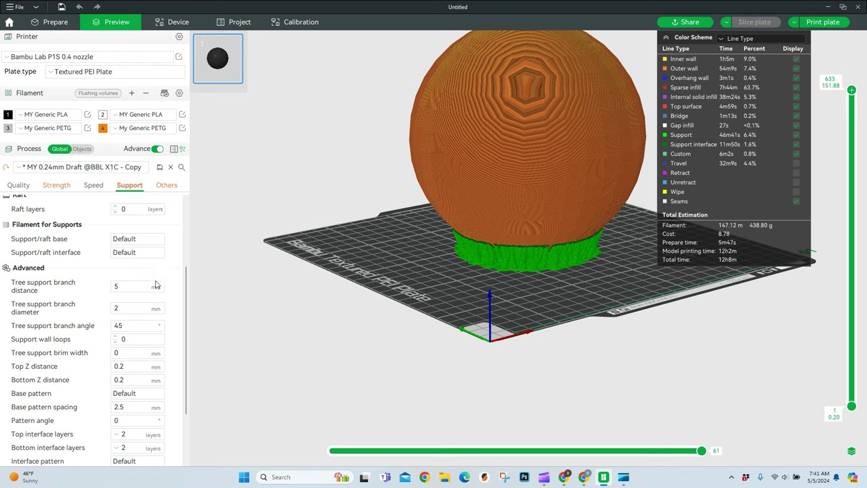
double_click(122, 287)
type("1")
left_click(190, 276)
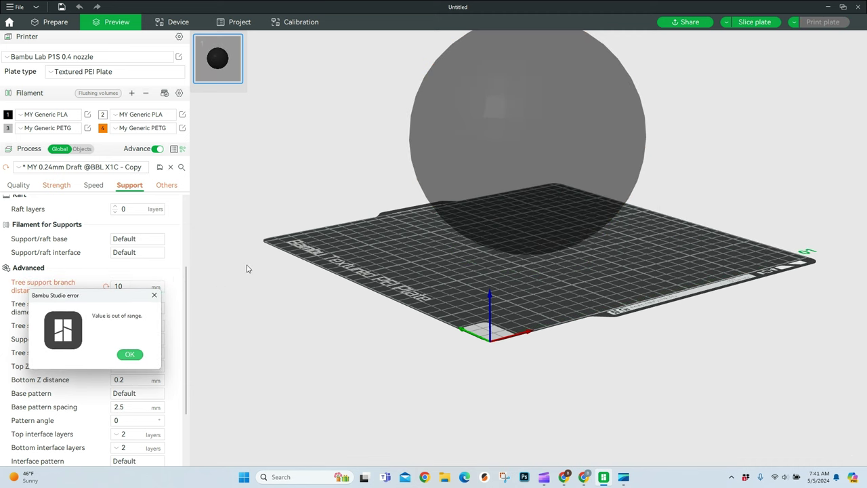
- Dismiss the out-of-range warning and view the supports from underneath
key("Return")
left_click_drag(247, 266, 586, 263)
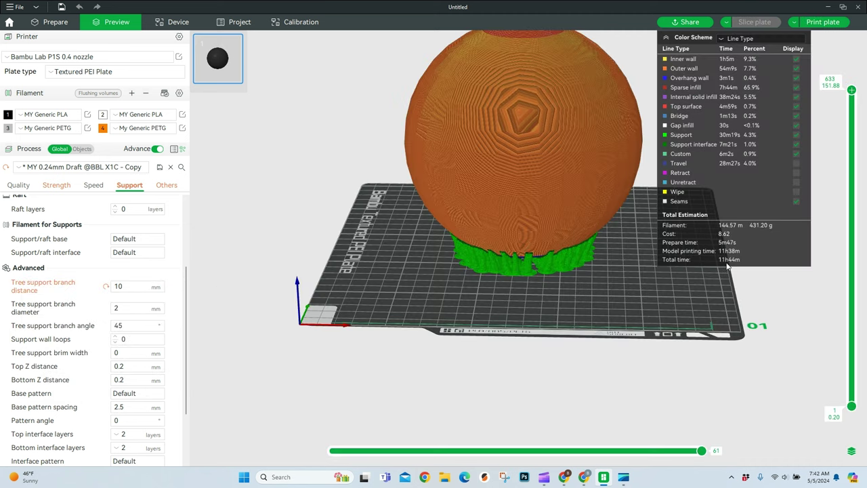
left_click_drag(615, 309, 549, 239)
- Inspect the tree supports around the dome's base from the side and at plate level
scroll(549, 237, "up", 5)
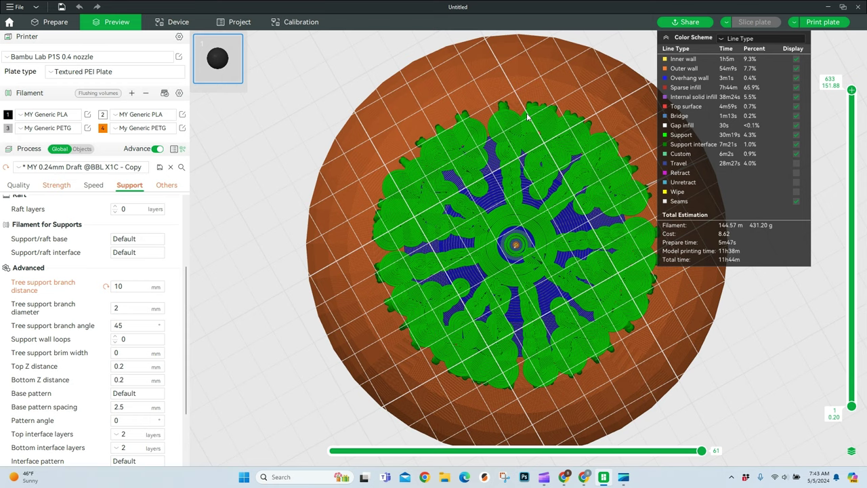
left_click_drag(526, 112, 520, 110)
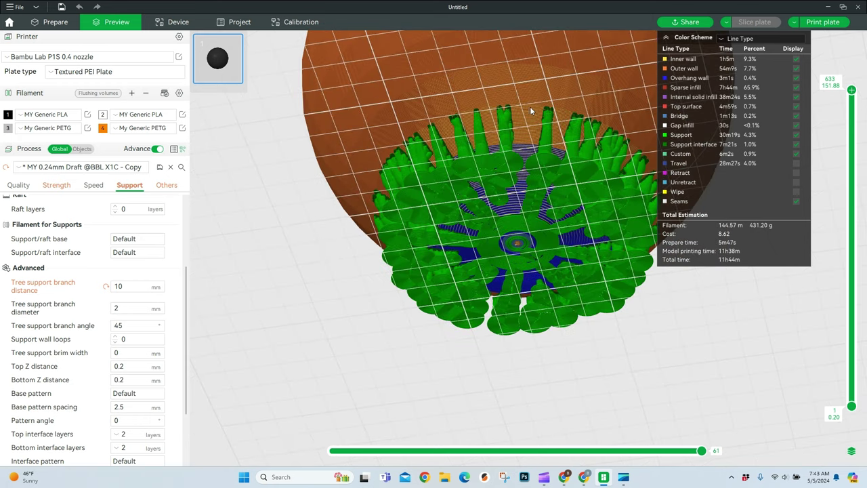
scroll(88, 351, "down", 3)
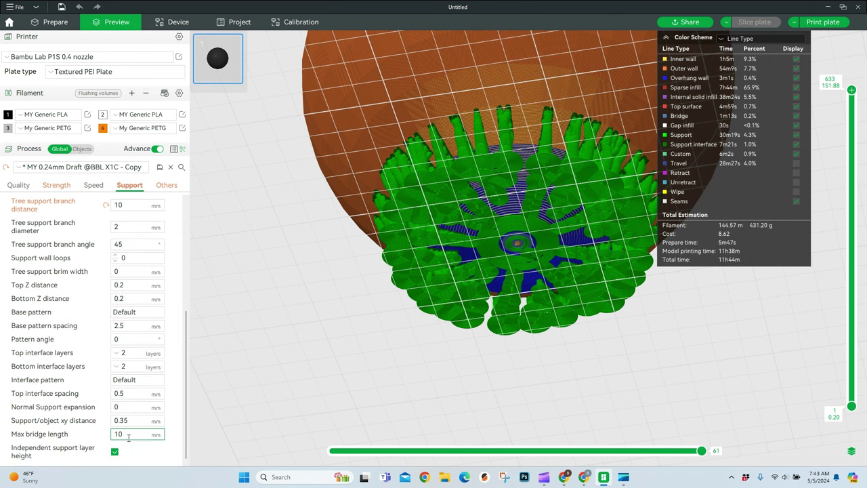
scroll(133, 435, "up", 1)
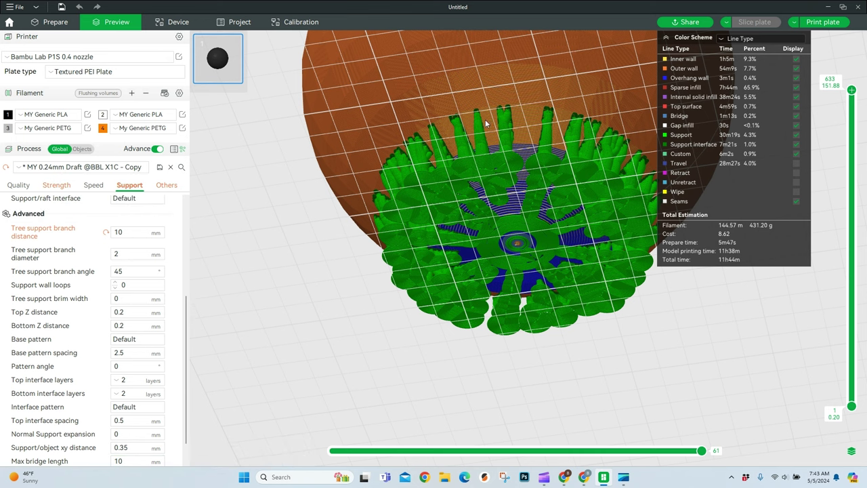
left_click_drag(509, 132, 515, 146)
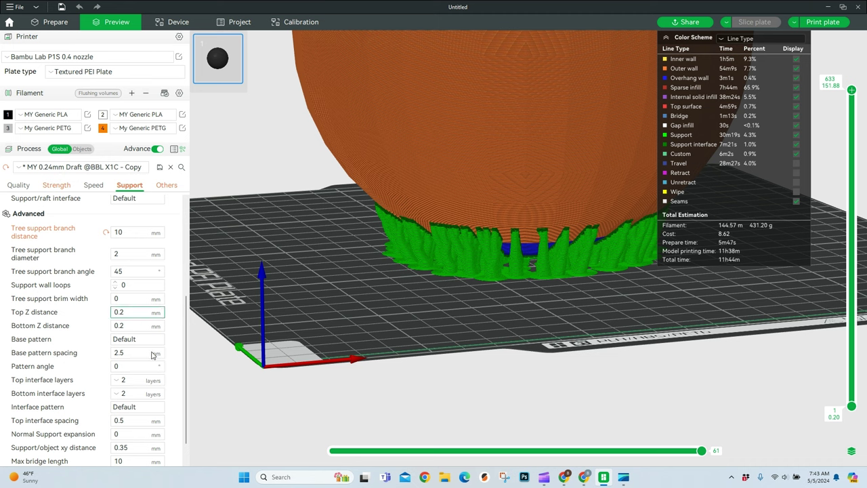
scroll(139, 340, "down", 1)
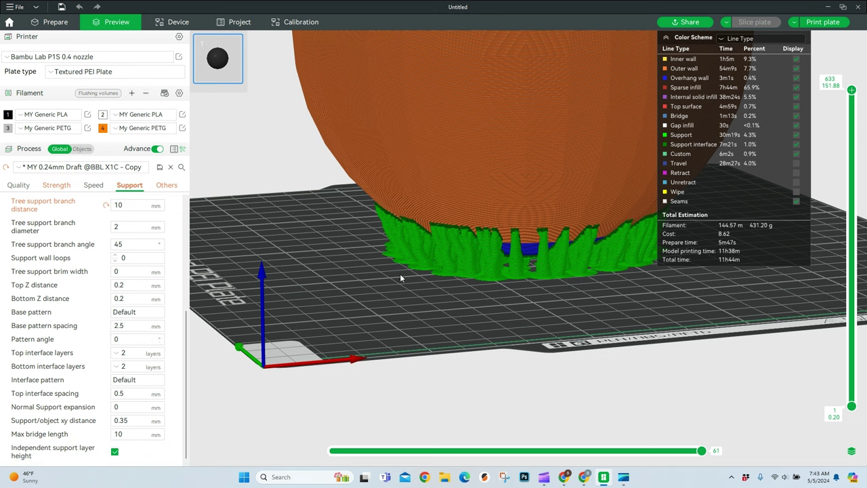
scroll(92, 242, "up", 6)
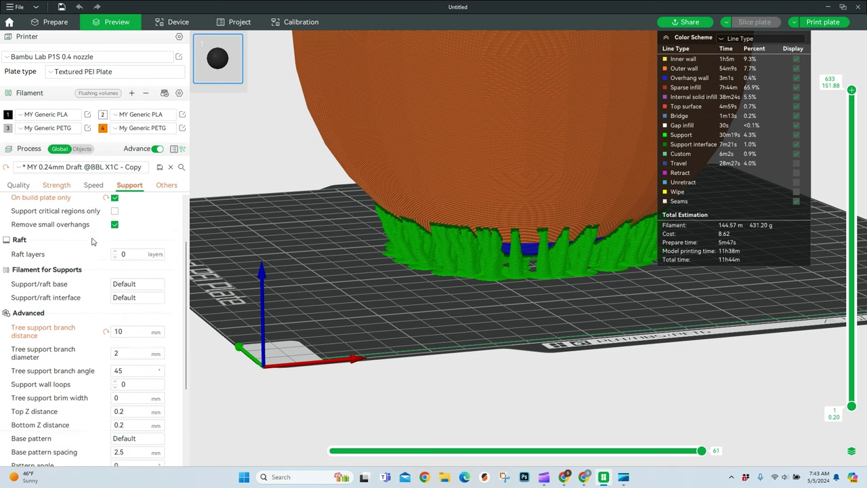
scroll(154, 335, "down", 5)
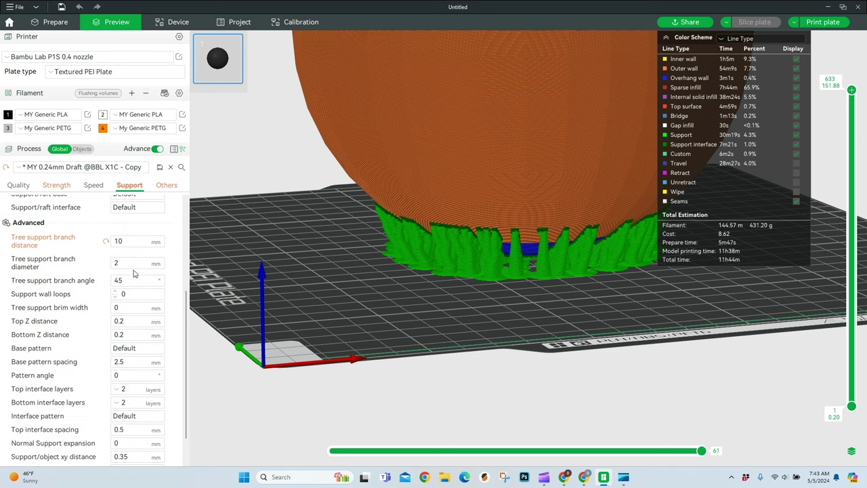
- Set tree support branch distance to 5 mm and the support type to normal(manual)
double_click(132, 214)
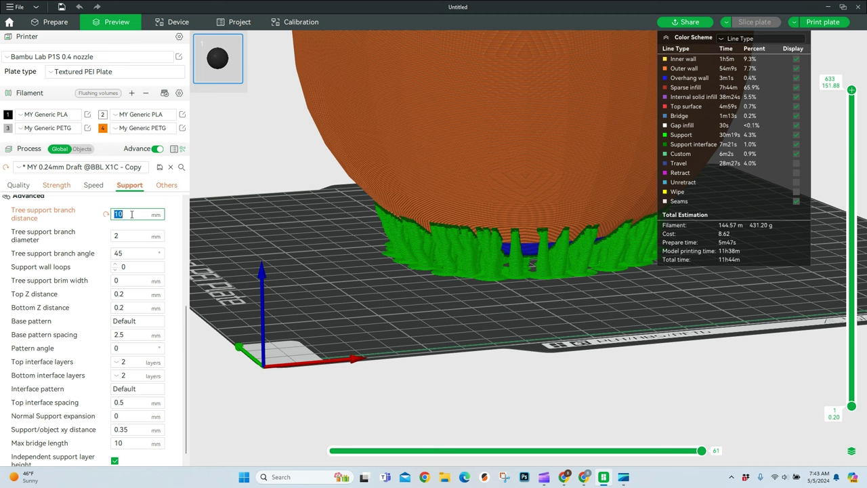
type("5")
scroll(145, 244, "up", 5)
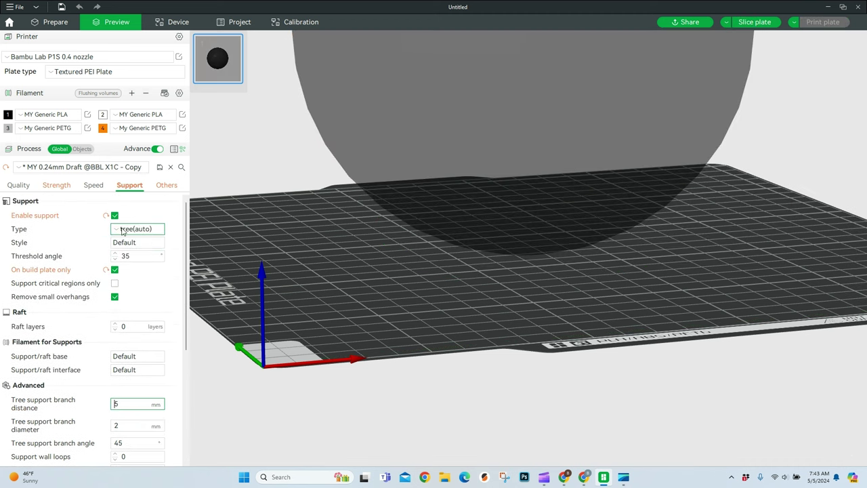
left_click(141, 230)
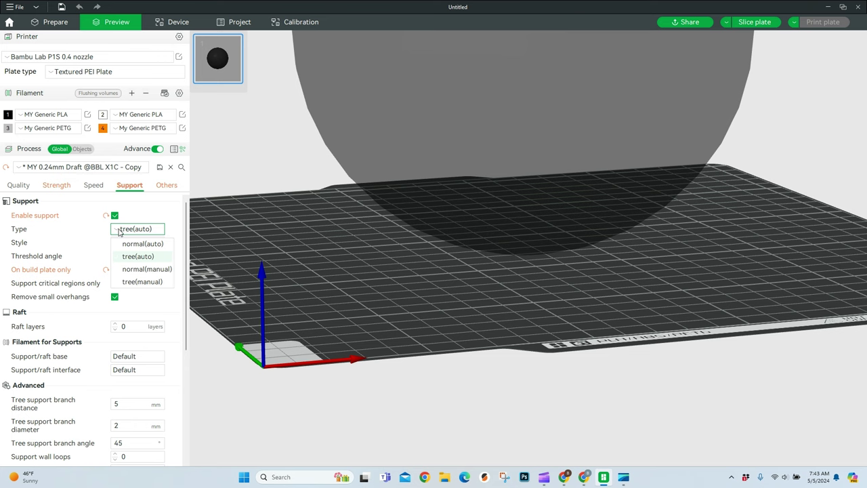
left_click(152, 272)
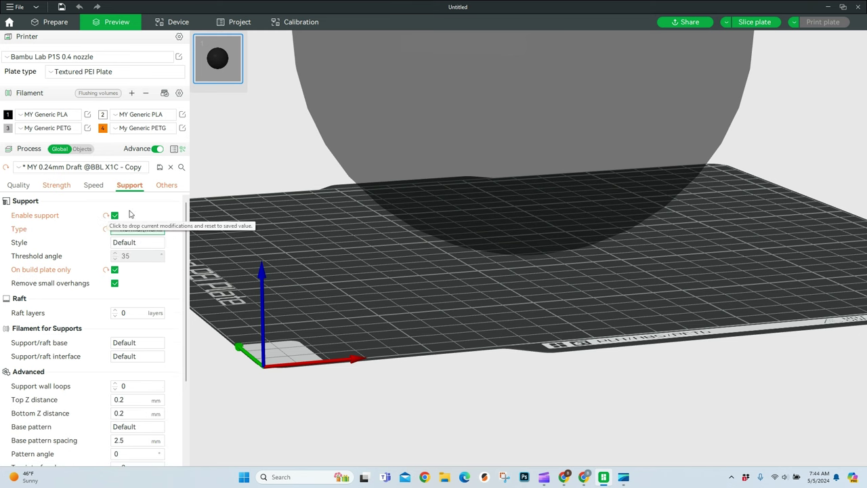
- Paint a round support-enforcer patch at the centre of the sphere's underside with an enlarged pen
left_click(44, 22)
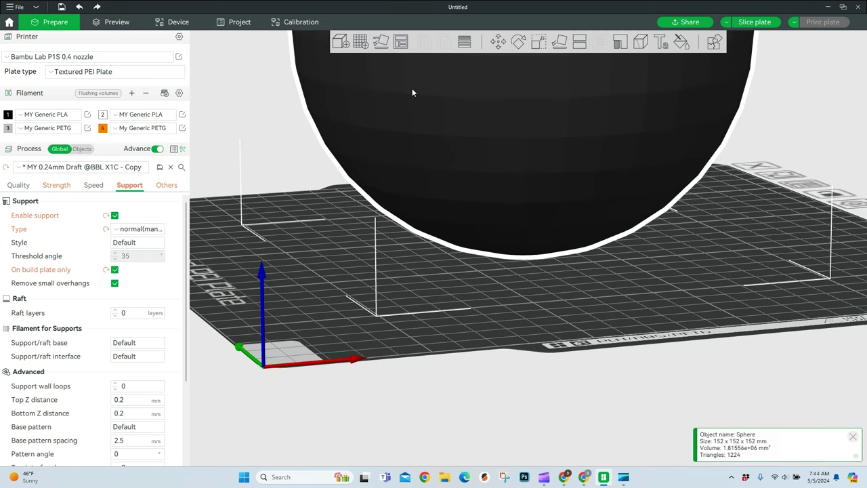
scroll(573, 132, "down", 3)
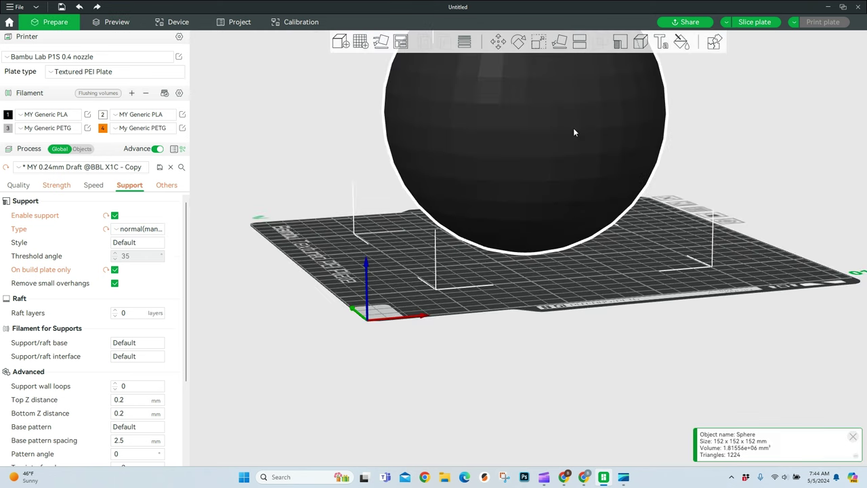
left_click(622, 42)
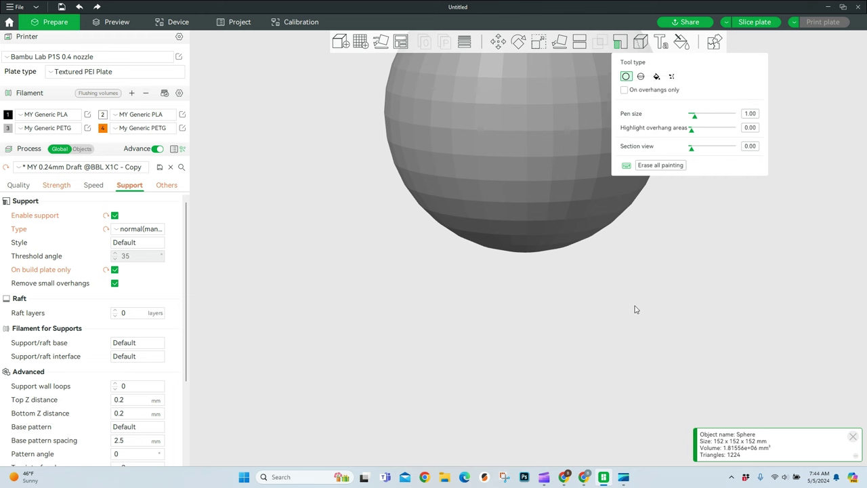
left_click_drag(637, 309, 633, 248)
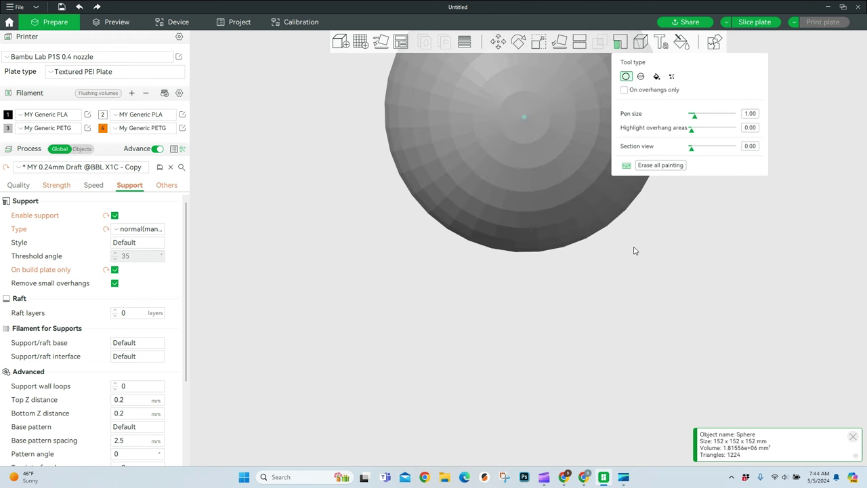
scroll(530, 114, "down", 3)
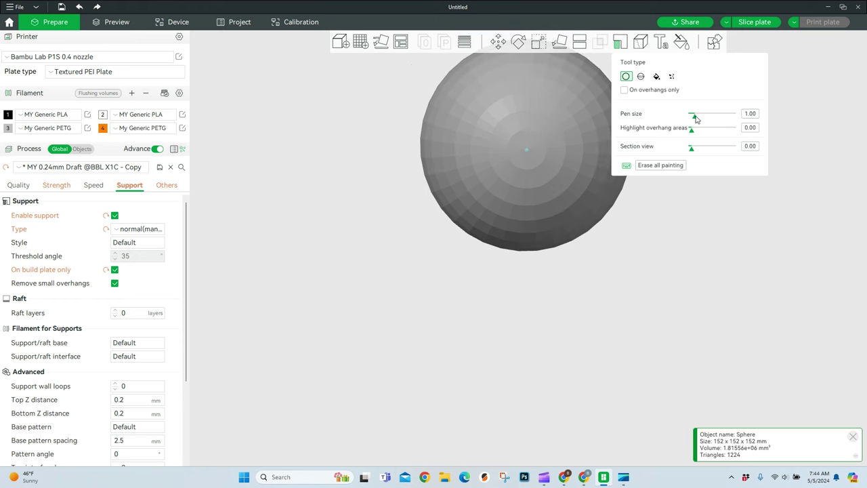
left_click_drag(694, 116, 719, 117)
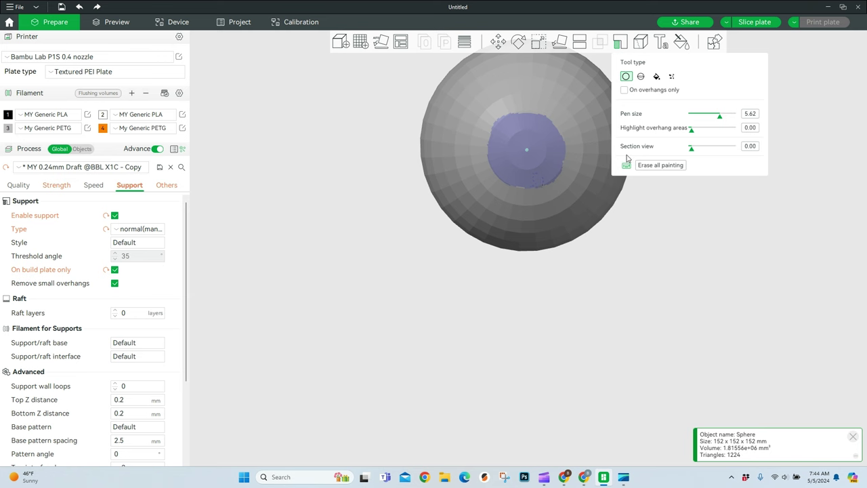
key("Escape")
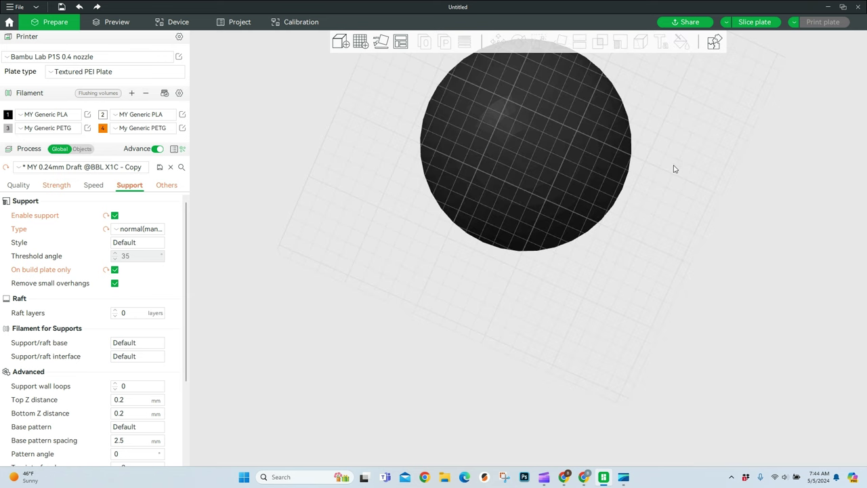
- Slice the plate and orbit the preview to inspect the small support pad under the sphere (11h2m estimate)
left_click(754, 21)
left_click_drag(578, 186, 632, 150)
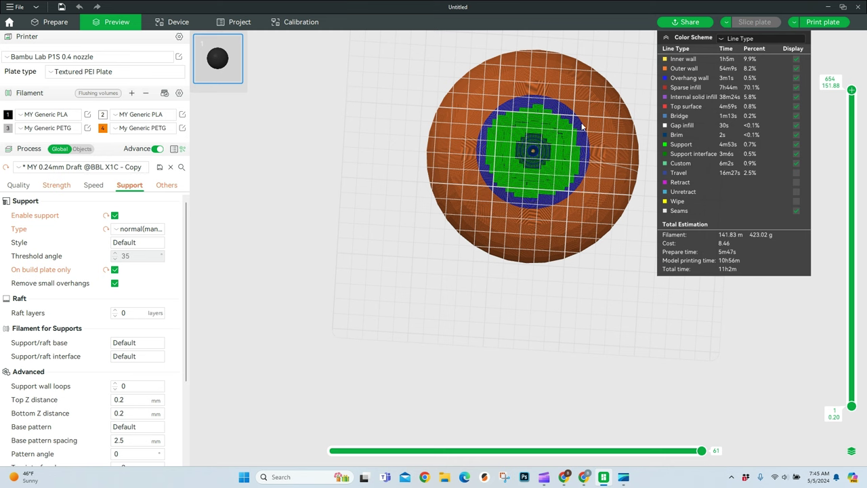
left_click_drag(551, 131, 538, 154)
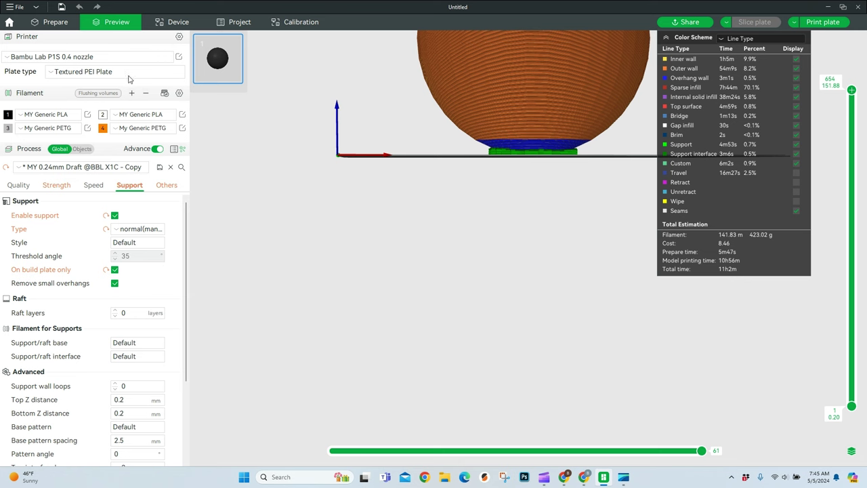
- Back in Prepare, paint a much wider support area across the sphere's underside with pen size 8.00
left_click(52, 23)
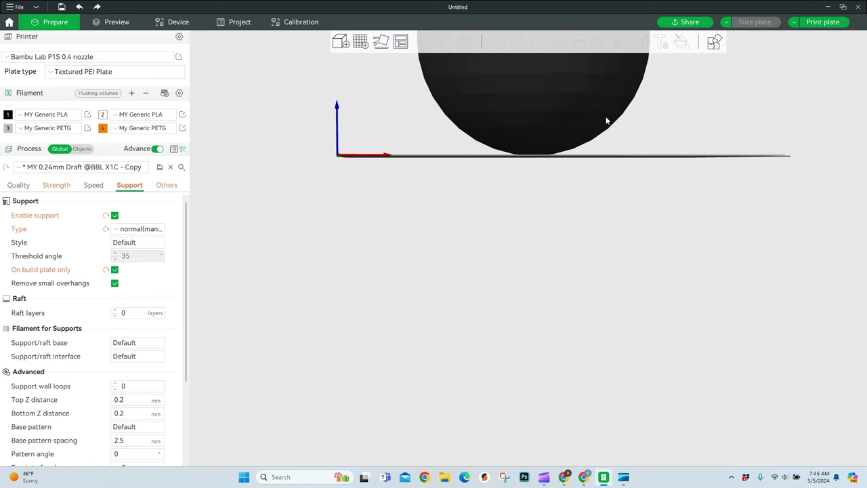
left_click(572, 114)
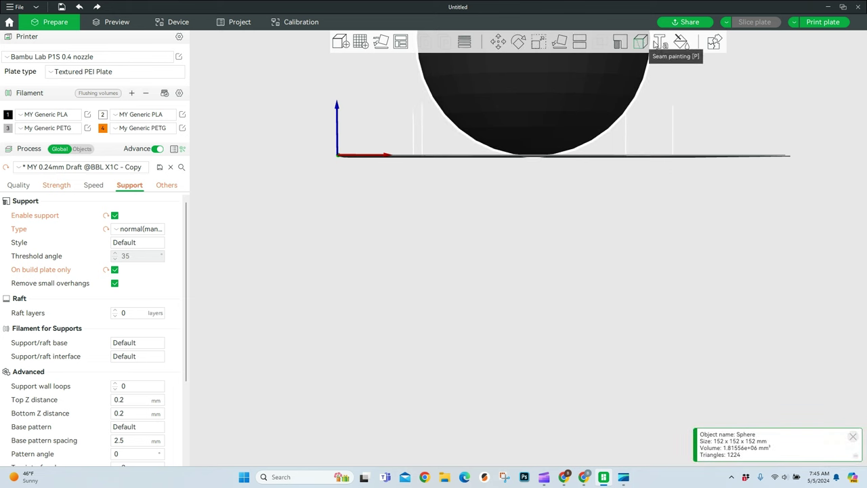
left_click(622, 43)
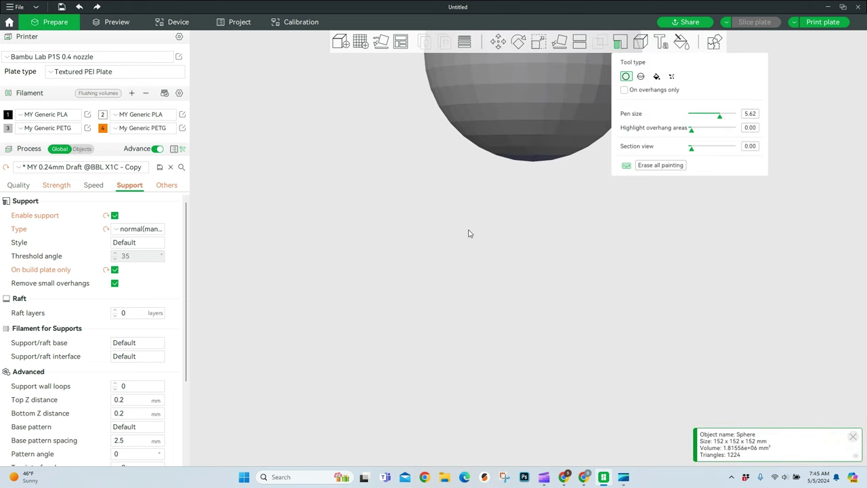
mouse_move(468, 234)
left_mouse_down()
mouse_move(517, 224)
mouse_move(521, 177)
mouse_move(388, 282)
mouse_move(404, 370)
mouse_move(589, 81)
left_mouse_up()
scroll(580, 111, "up", 3)
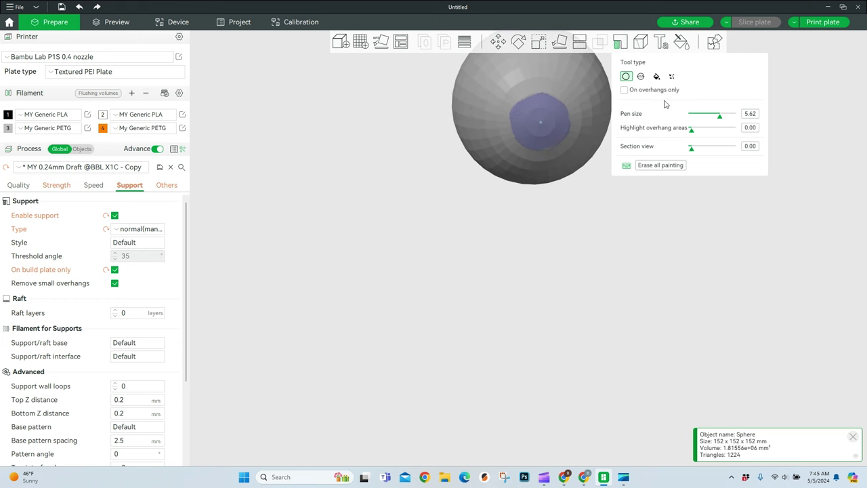
left_click_drag(719, 118, 734, 117)
left_click_drag(534, 88, 533, 99)
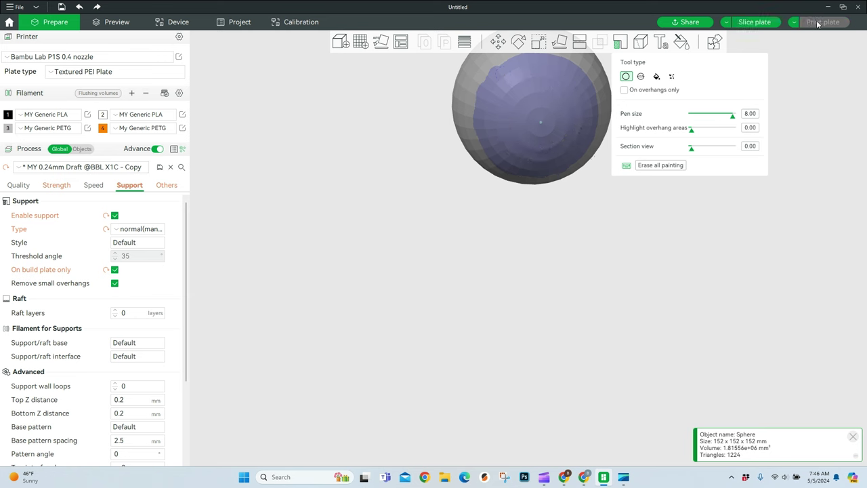
- Re-slice the plate and inspect the ring of supports from above and a low side angle (12h5m estimate)
left_click(756, 22)
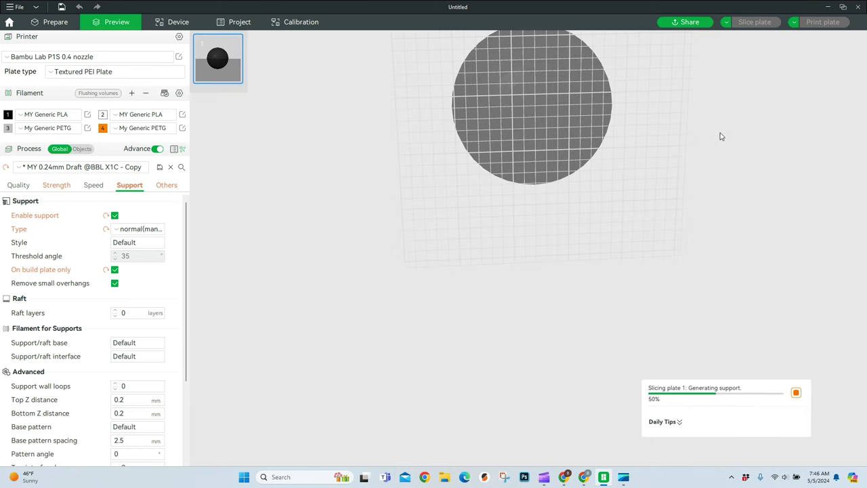
left_click_drag(589, 167, 550, 67)
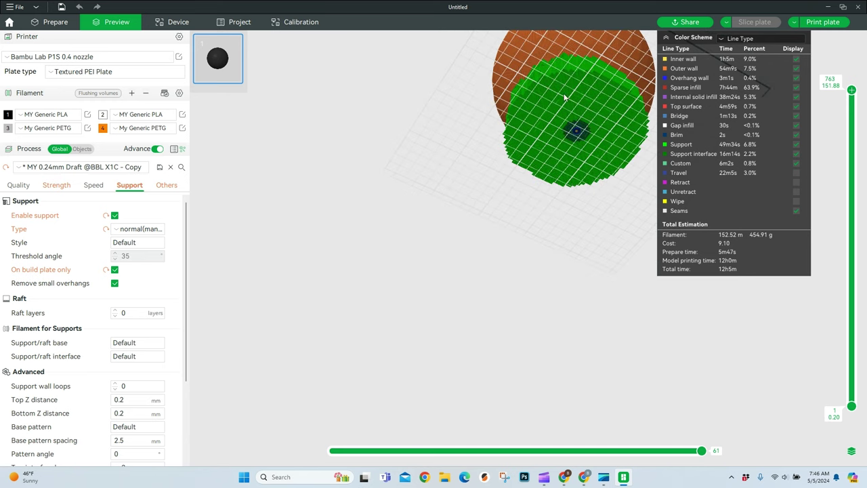
left_click_drag(564, 98, 530, 136)
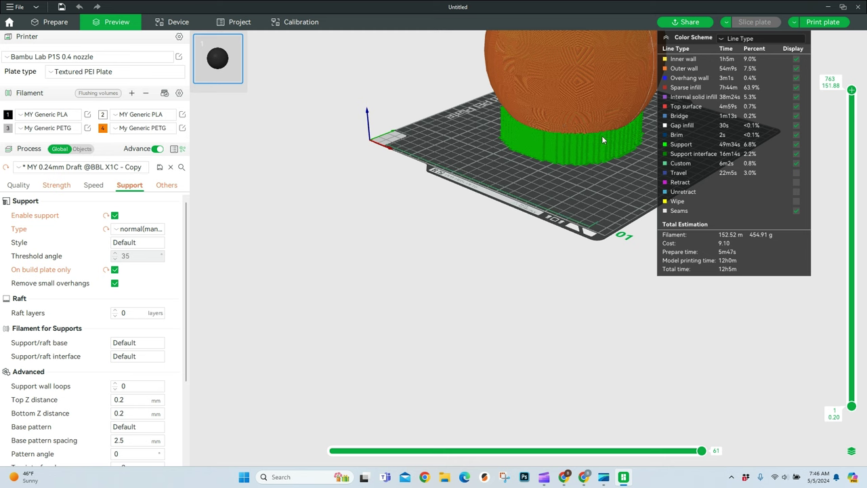
left_click(139, 229)
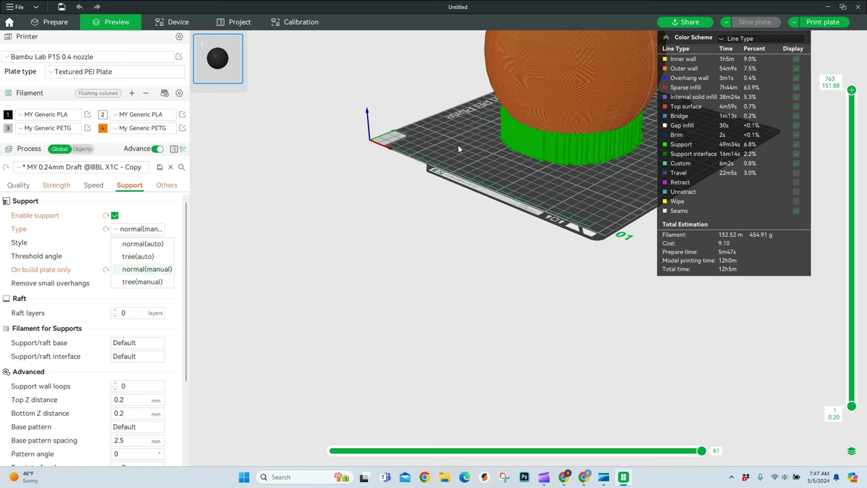
- Set the support type to tree(manual)
left_click_drag(460, 143, 386, 141)
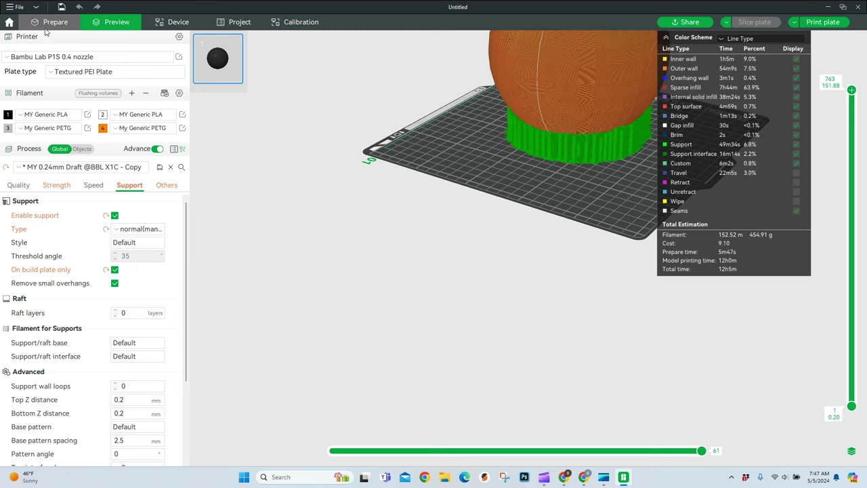
left_click(127, 234)
left_click(139, 281)
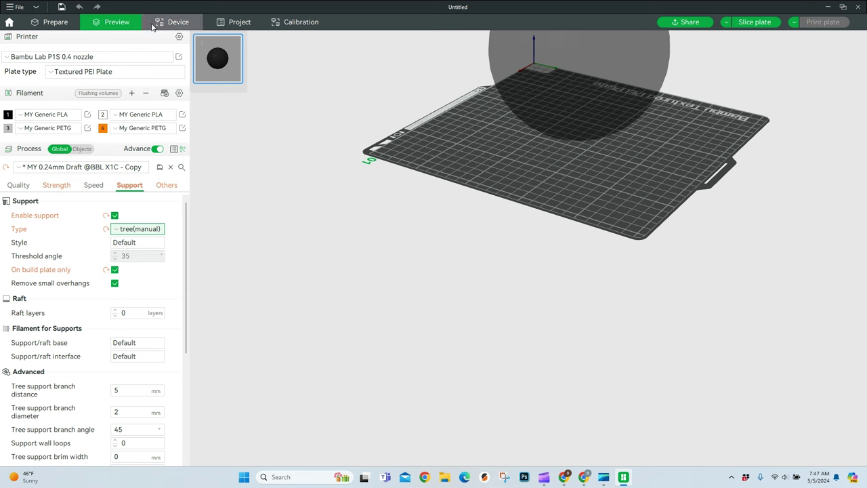
- Switch support painting to smart fill and set the overhang highlight angle to 32
left_click(61, 23)
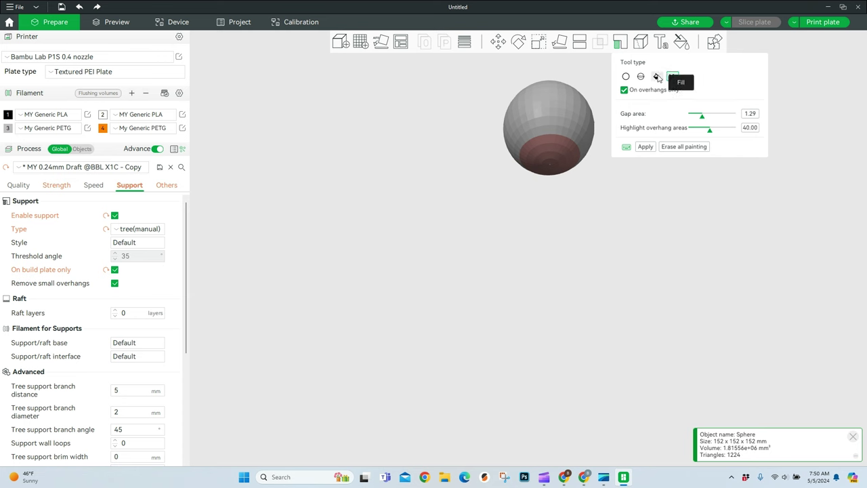
left_click(657, 77)
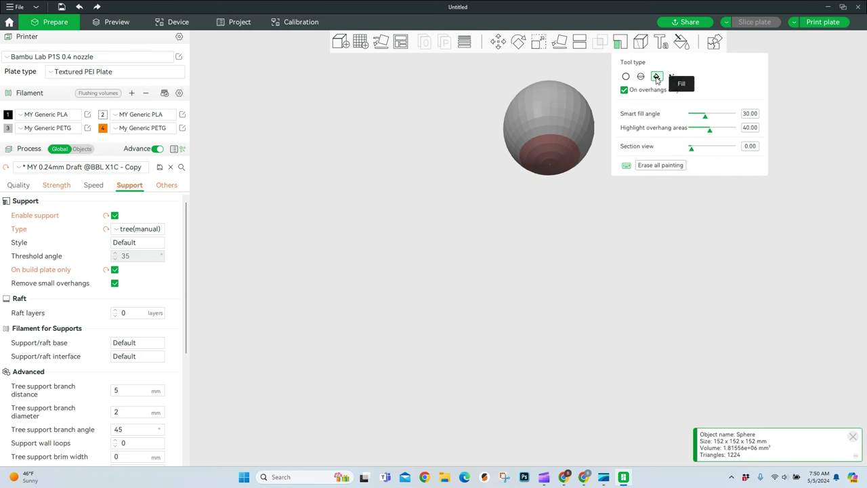
mouse_move(691, 151)
left_mouse_down()
mouse_move(710, 149)
mouse_move(701, 149)
left_mouse_up()
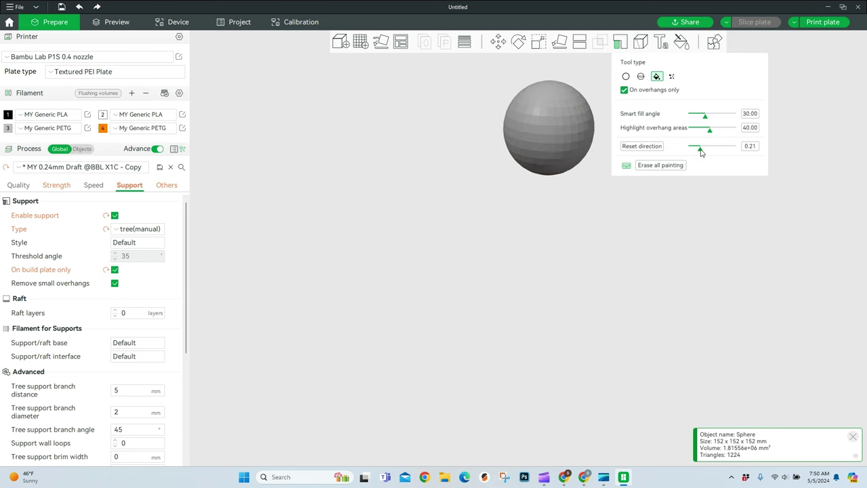
left_click_drag(587, 168, 586, 123)
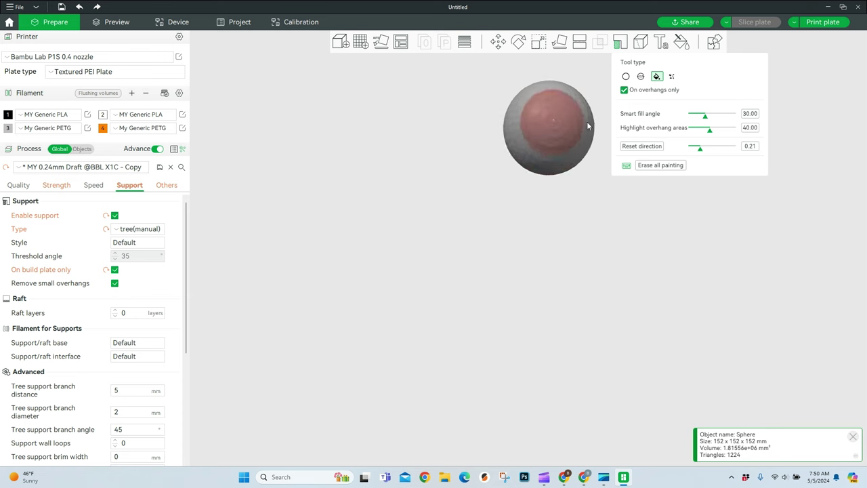
left_click(642, 147)
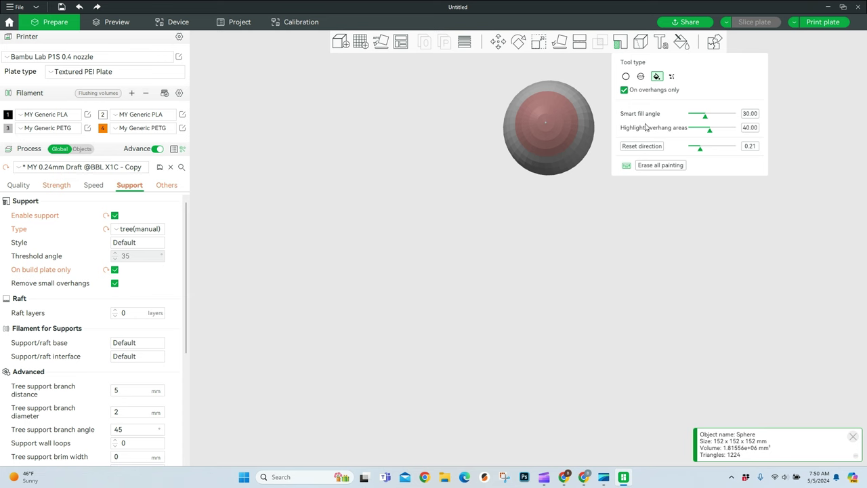
left_click_drag(710, 133, 708, 134)
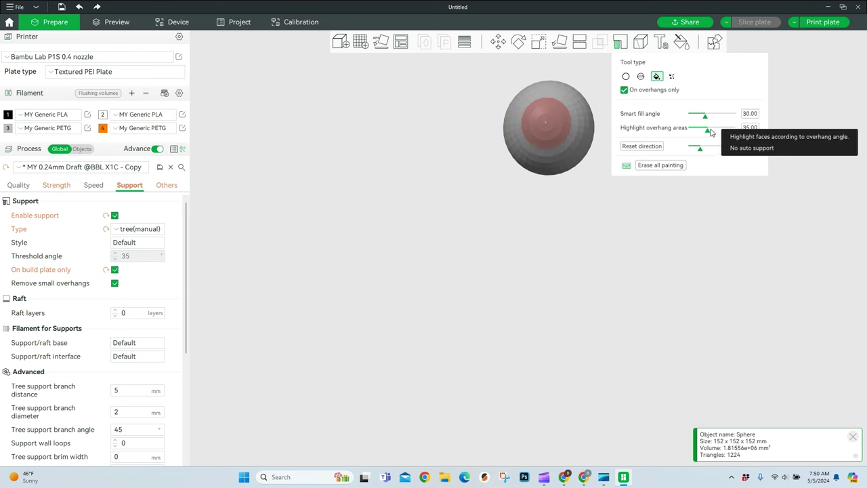
left_click_drag(708, 134, 706, 135)
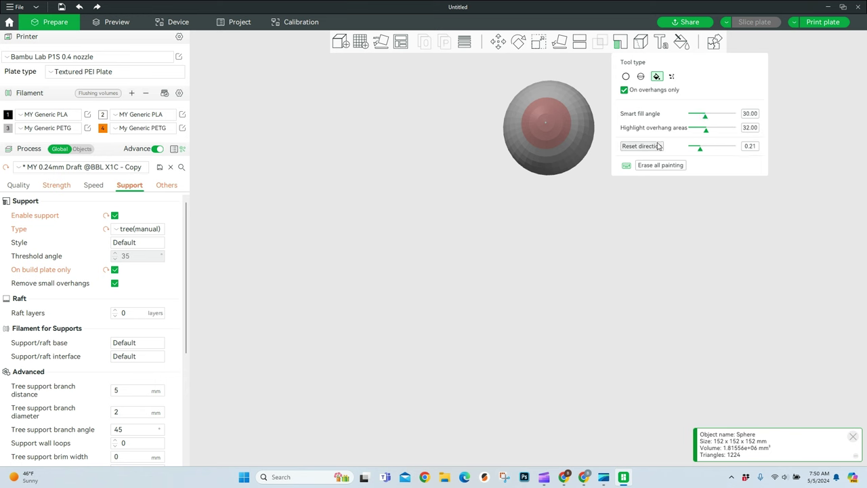
- Smart-fill the highlighted overhang area on the sphere's underside with support paint
left_click(569, 146)
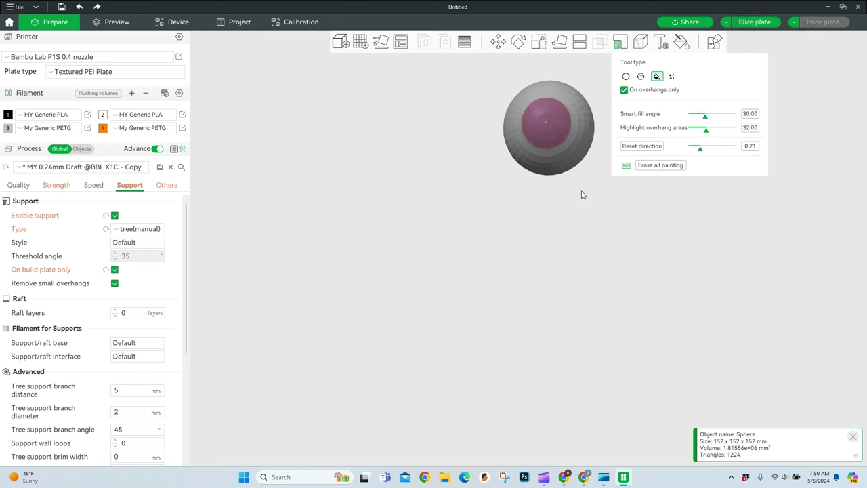
left_click_drag(581, 194, 590, 228)
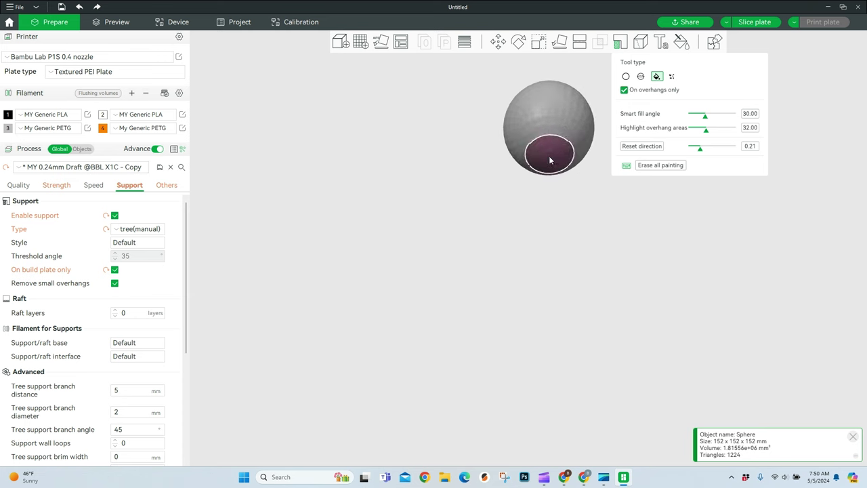
left_click_drag(576, 186, 540, 140)
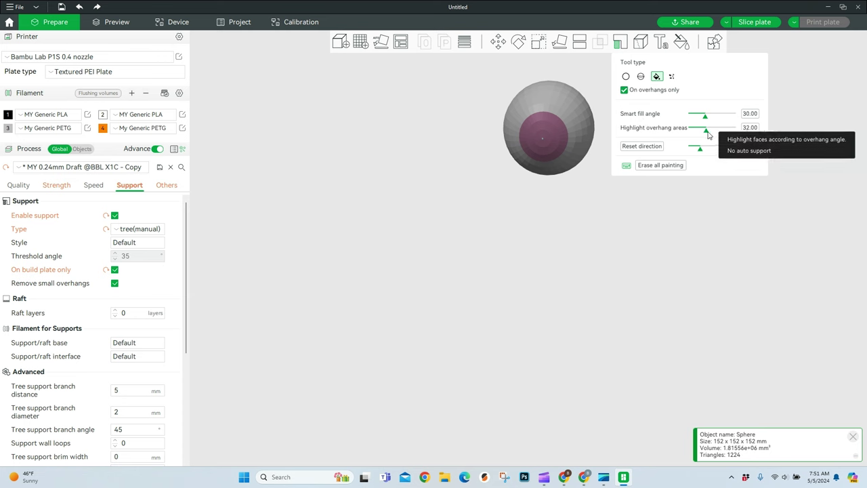
- Raise the overhang highlight to 60, then 77, filling the new overhangs each time to cover the lower half
scroll(711, 134, "down", 1)
left_click_drag(711, 134, 720, 132)
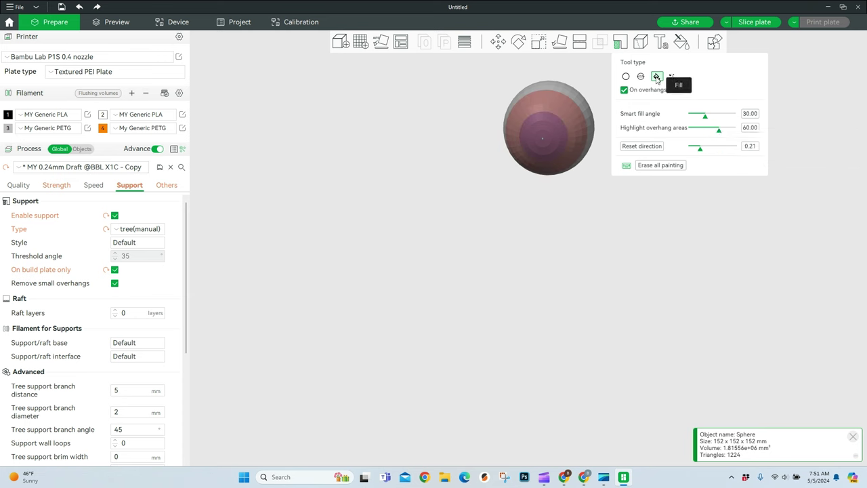
left_click(558, 111)
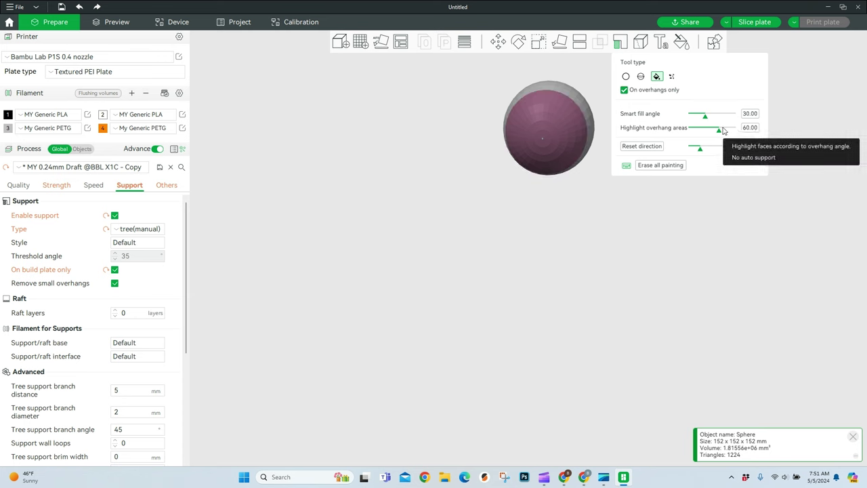
scroll(719, 133, "down", 1)
left_click_drag(719, 132, 727, 132)
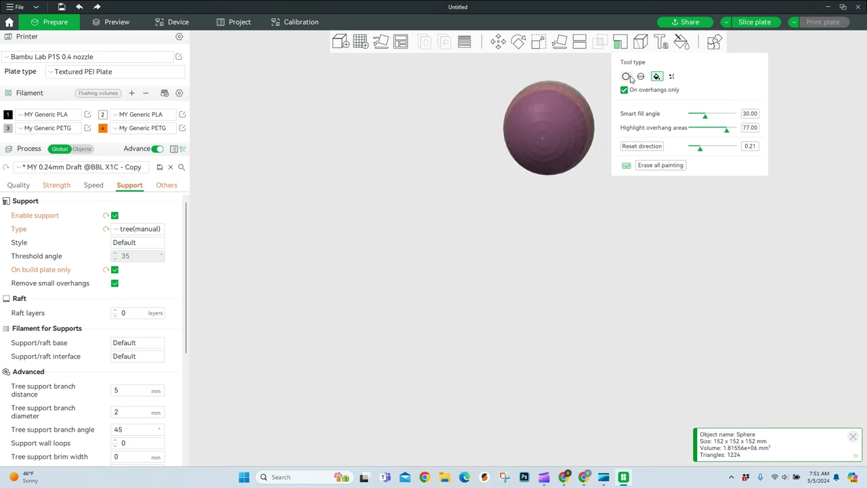
left_click(564, 90)
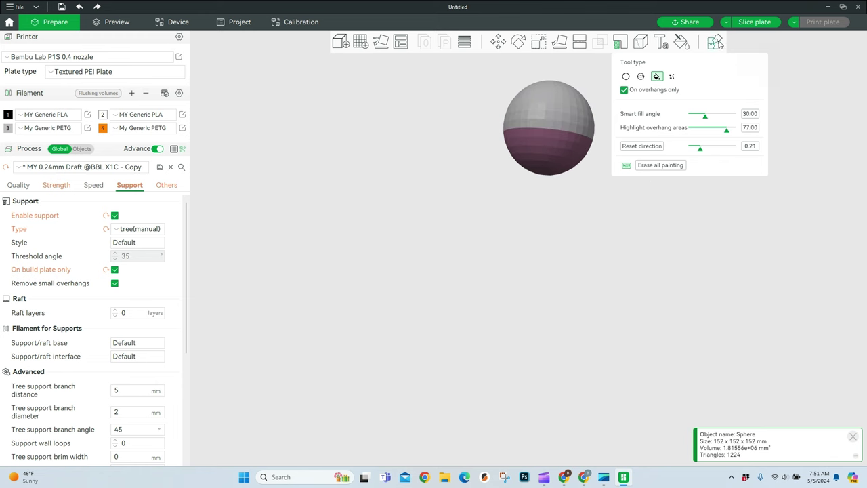
left_click(752, 22)
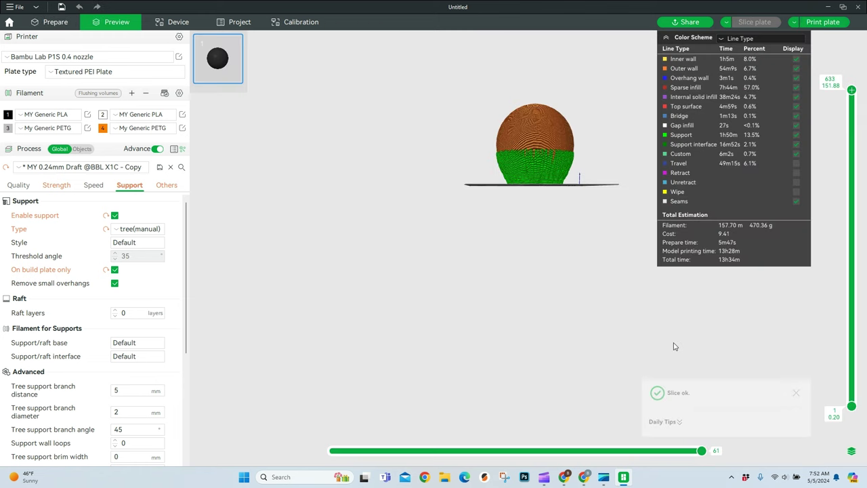
scroll(564, 126, "up", 5)
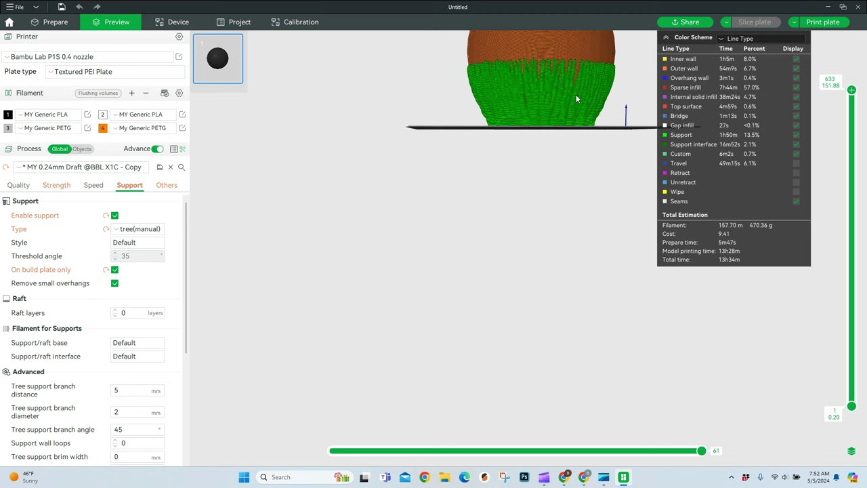
left_click_drag(575, 94, 570, 30)
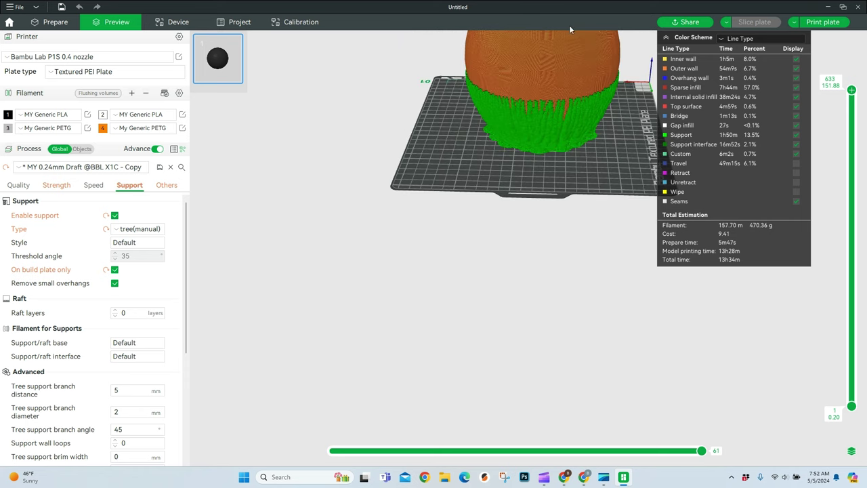
scroll(615, 216, "down", 5)
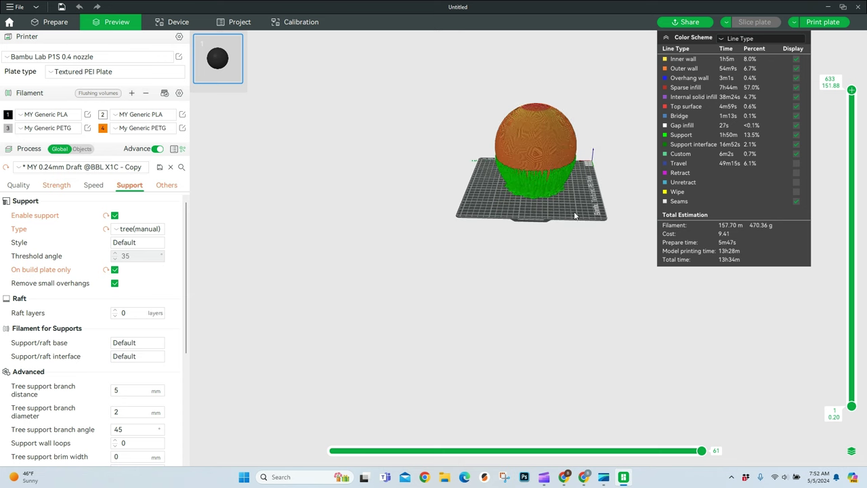
left_click_drag(581, 214, 534, 204)
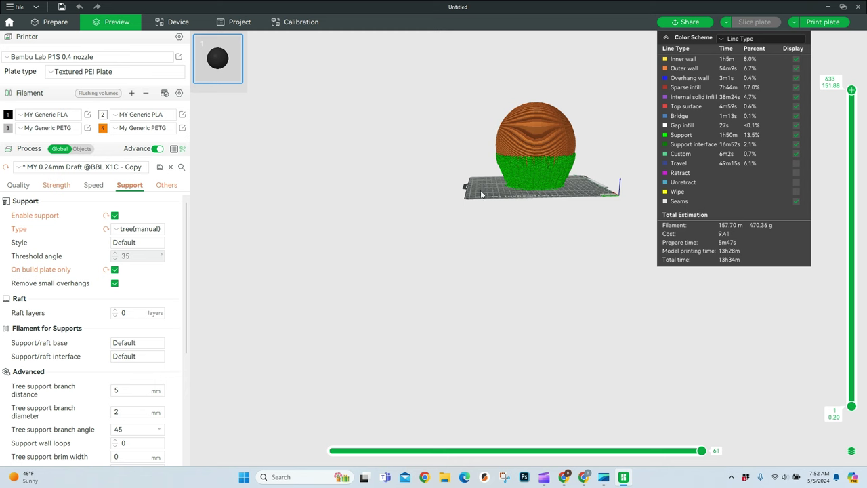
mouse_move(481, 194)
left_mouse_down()
mouse_move(479, 220)
mouse_move(484, 195)
left_mouse_up()
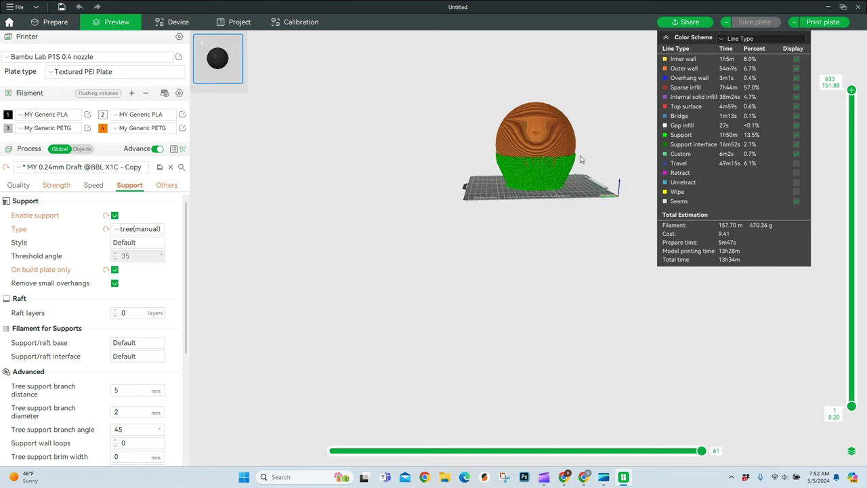
left_click_drag(600, 194, 543, 200)
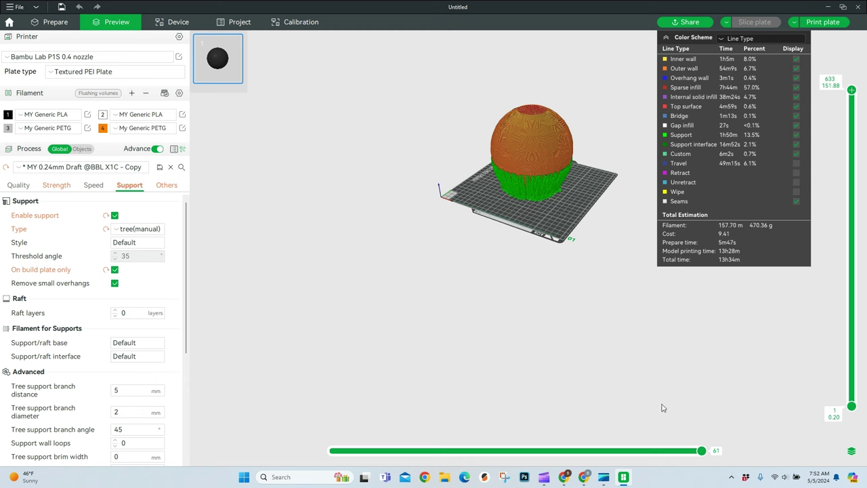